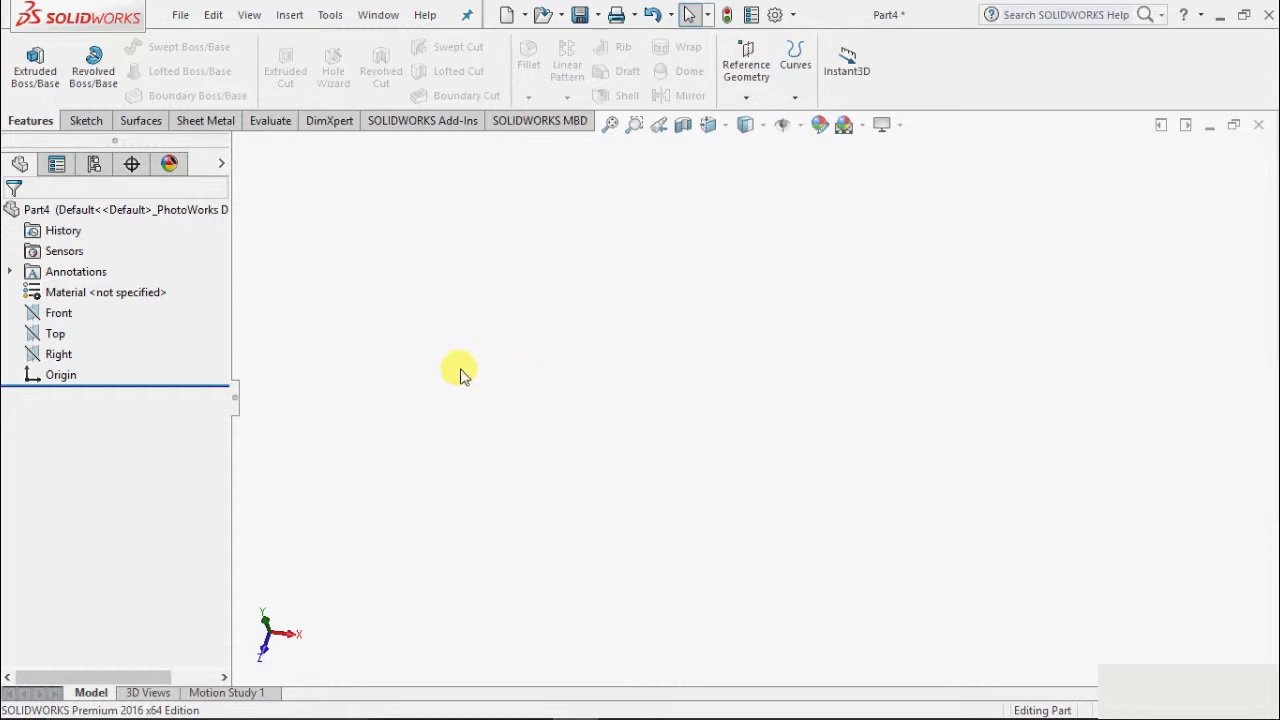
Sketch a center rectangle at the origin on the Top plane and extrude it blind 10 mm into a plate.
click(30, 70)
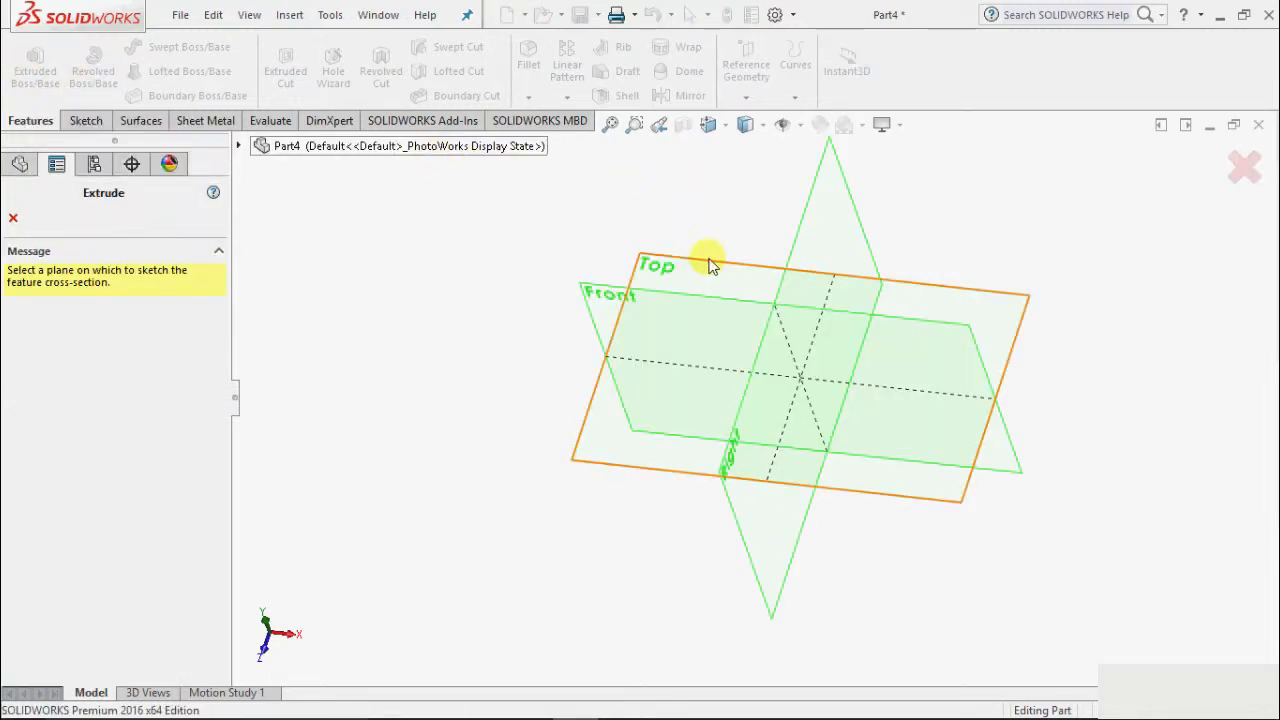
click(705, 260)
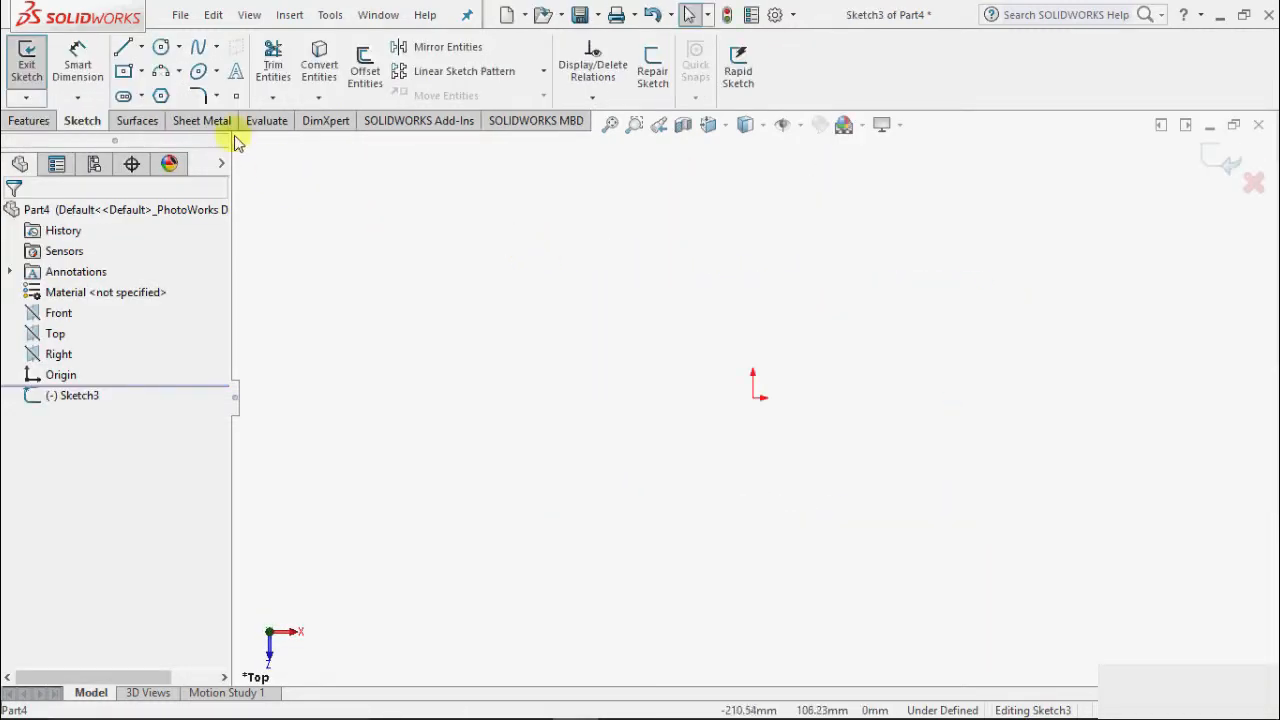
click(141, 71)
click(185, 117)
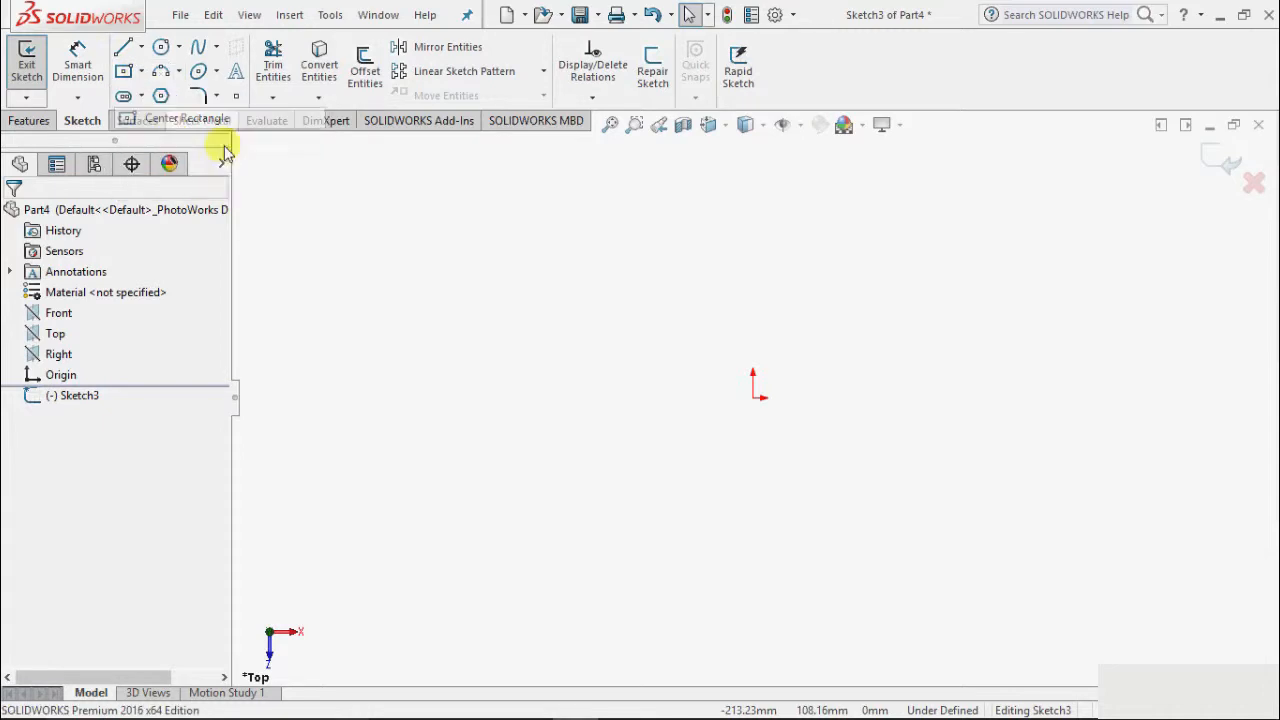
click(754, 396)
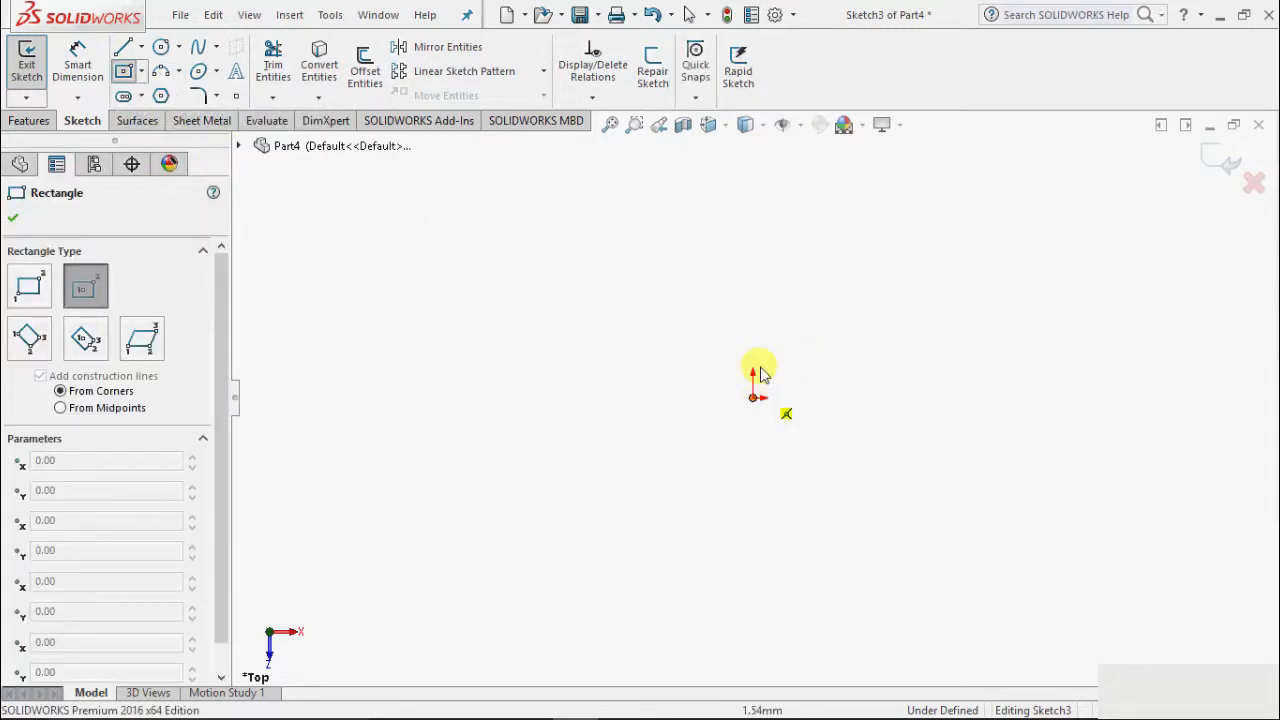
click(983, 241)
click(12, 220)
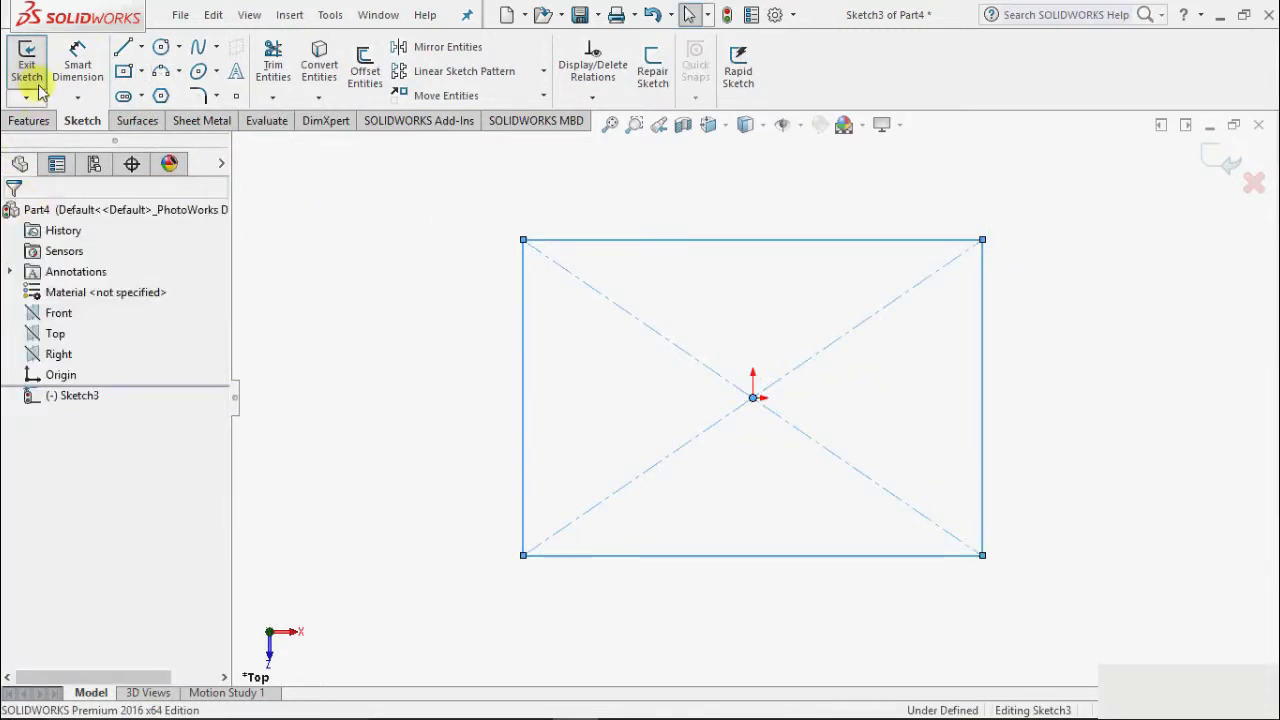
click(36, 82)
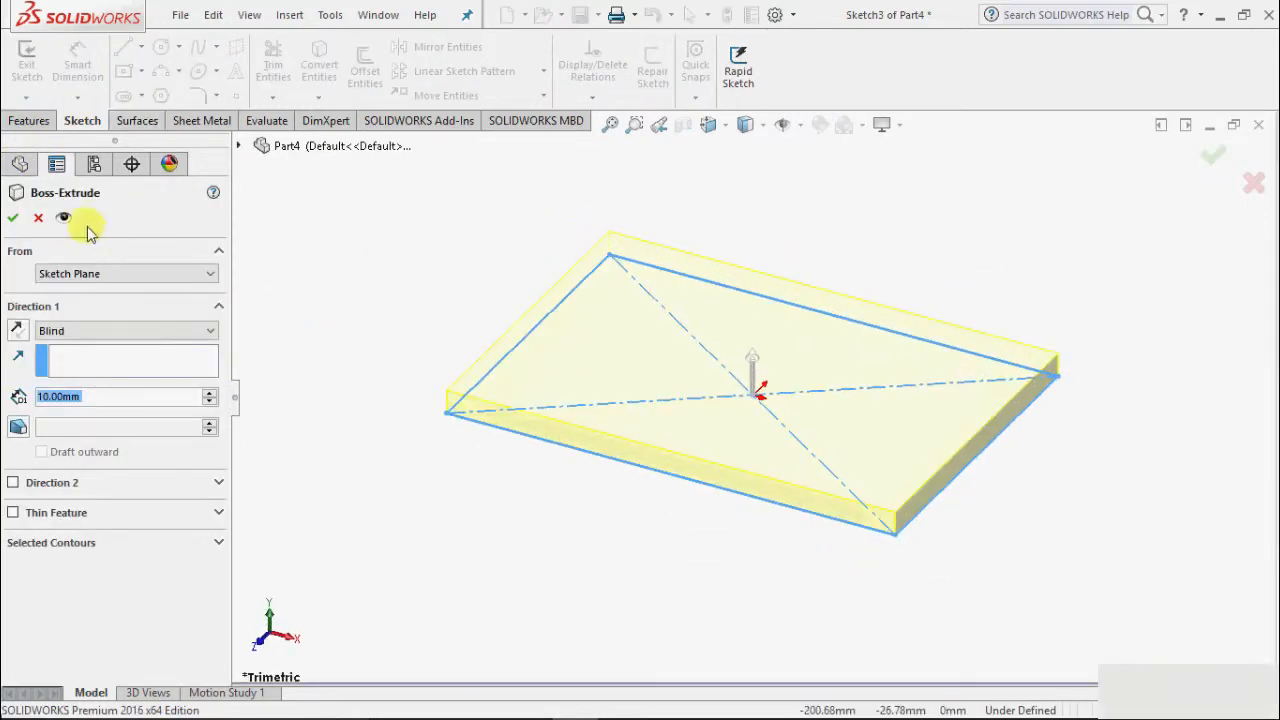
click(12, 220)
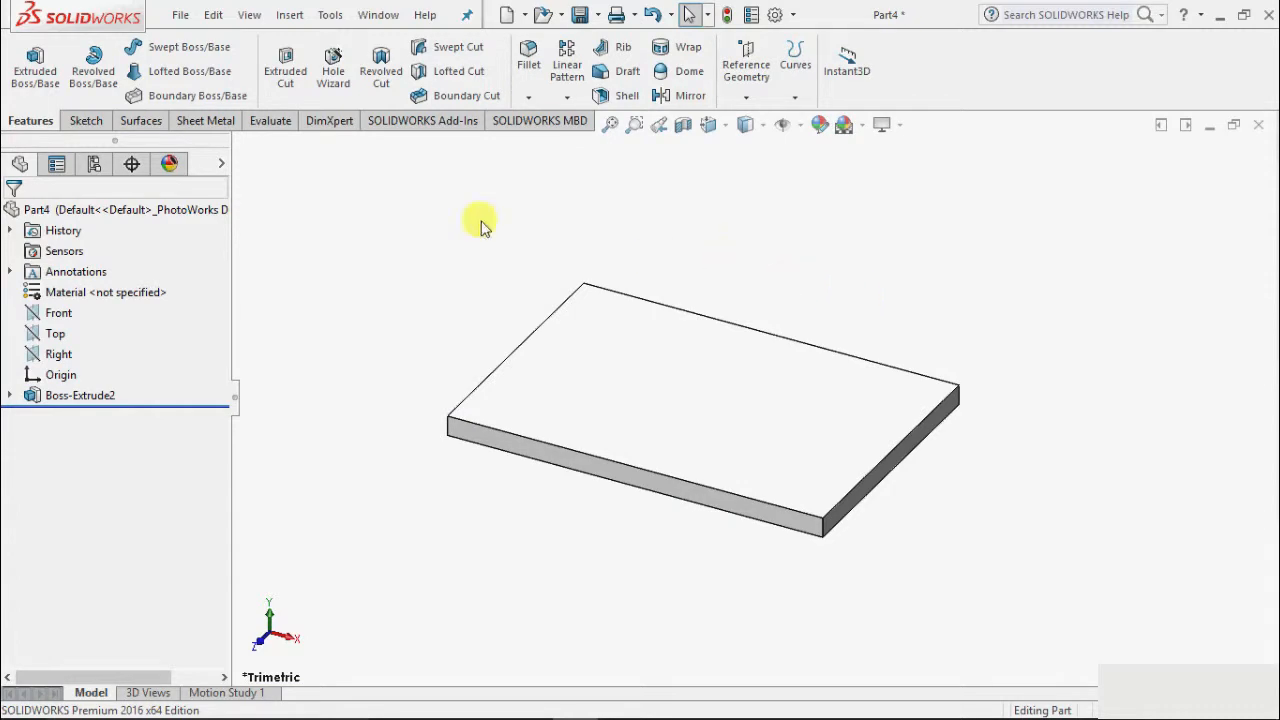
Sketch a circle of about 7.2 mm radius near the front-left corner of the plate's top face and cut it blind 10 mm deep.
click(288, 88)
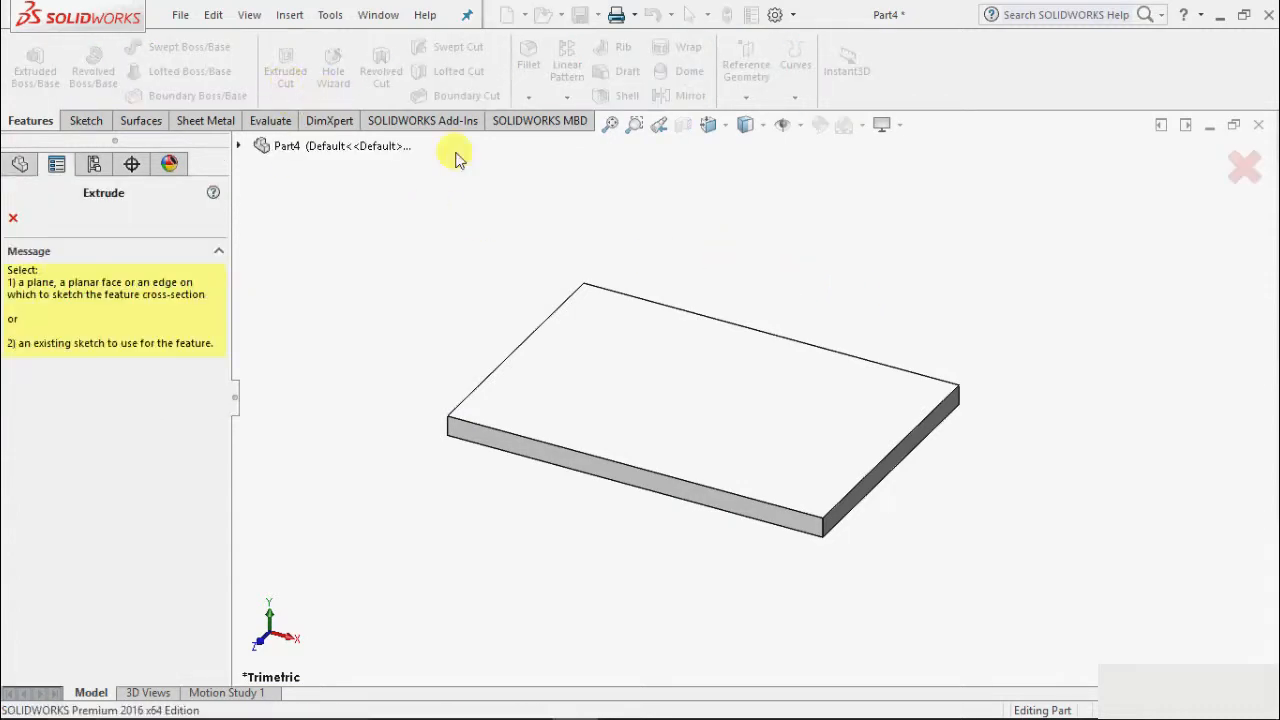
click(572, 364)
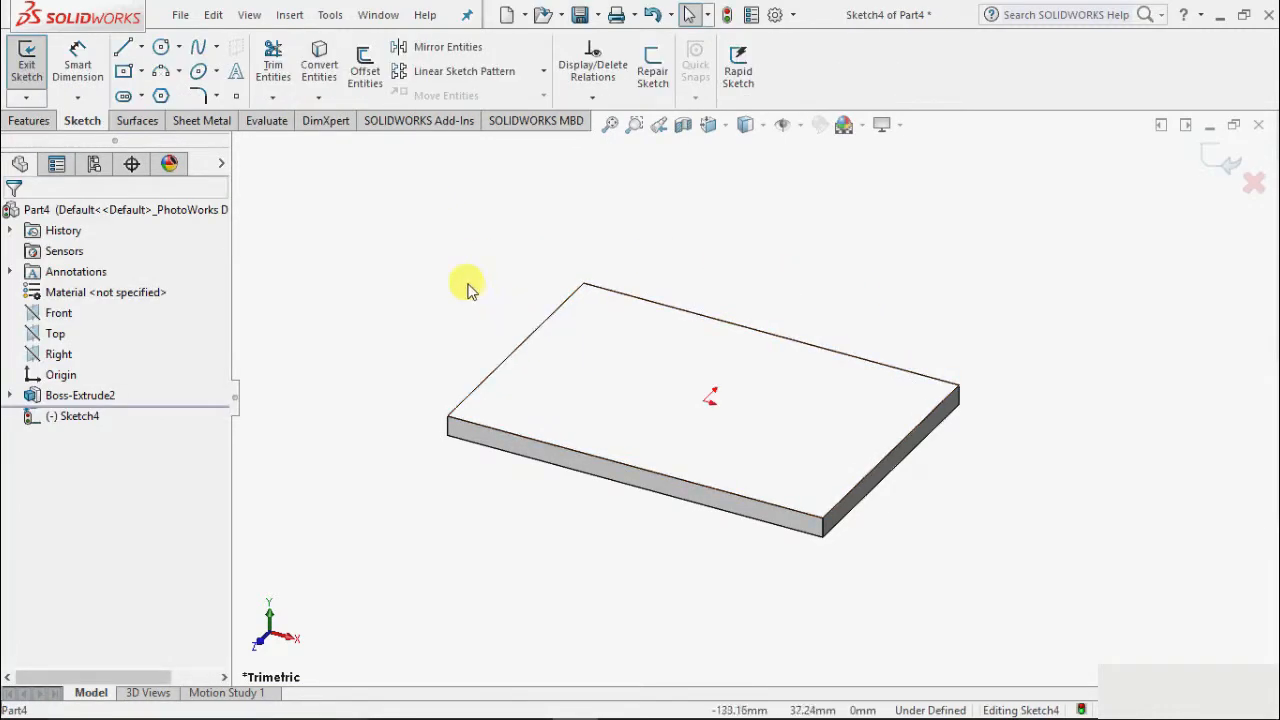
click(179, 47)
click(190, 71)
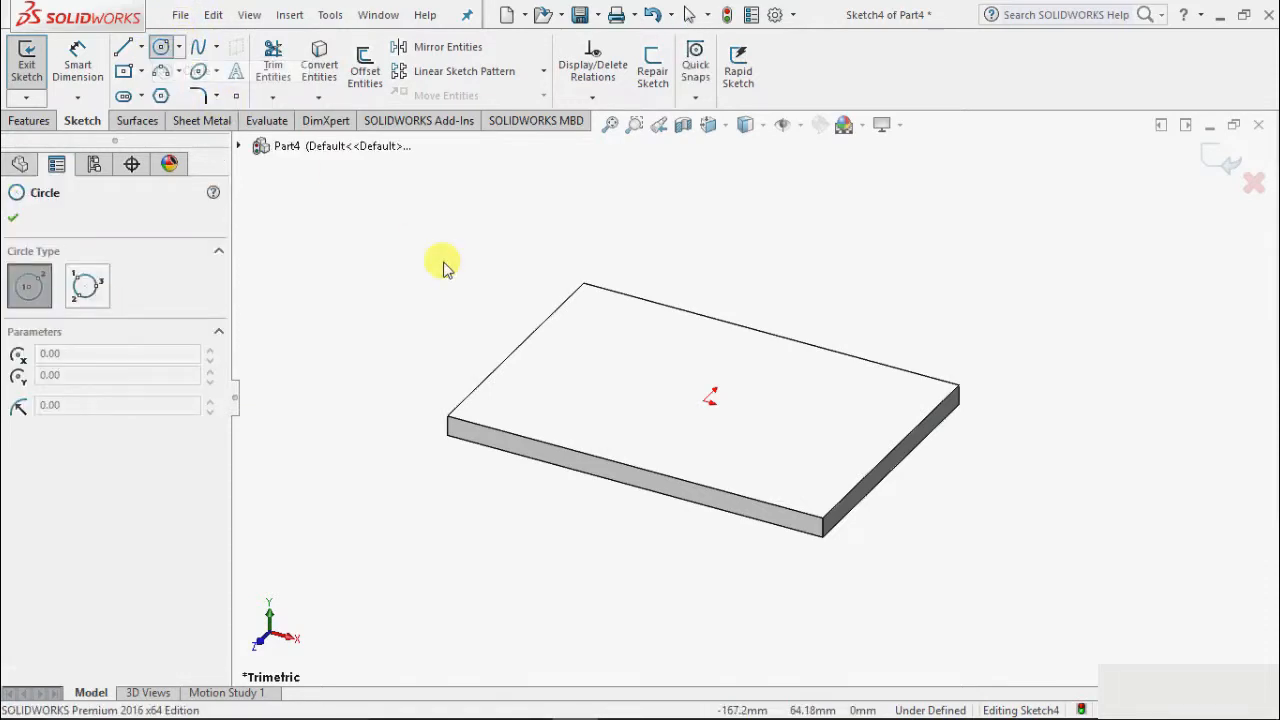
scroll(549, 408, down, 5)
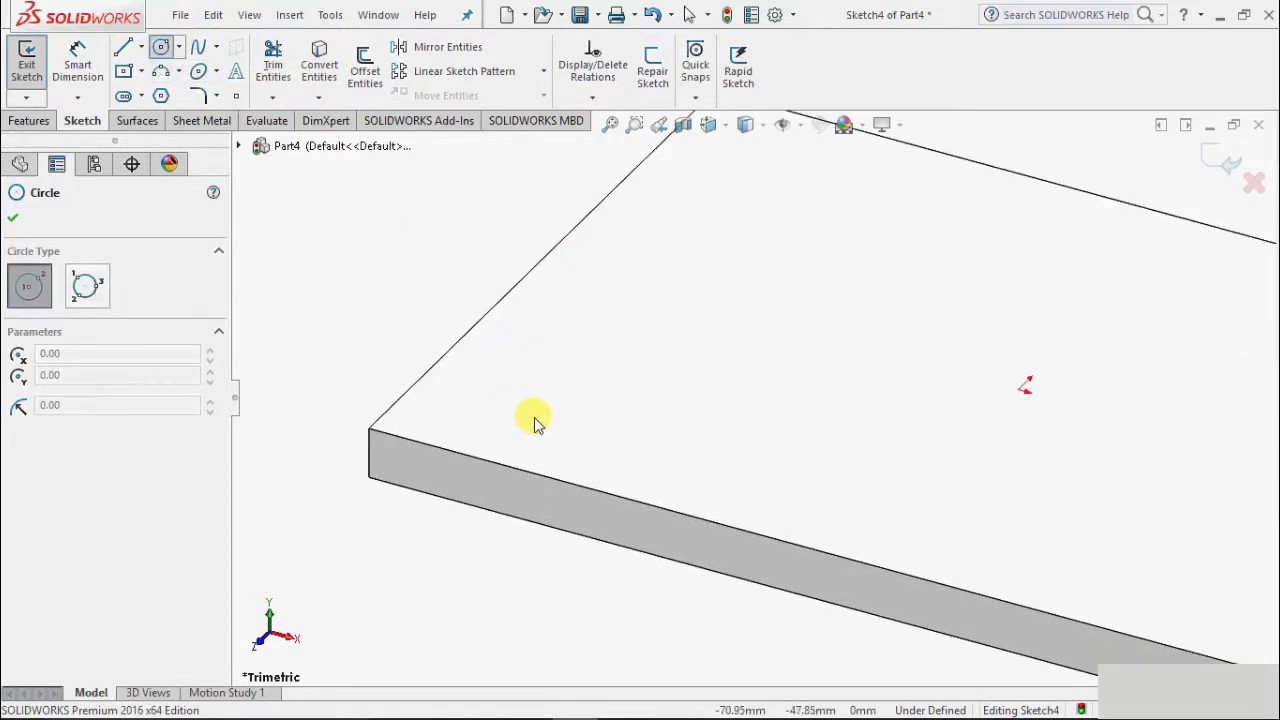
click(535, 418)
click(550, 408)
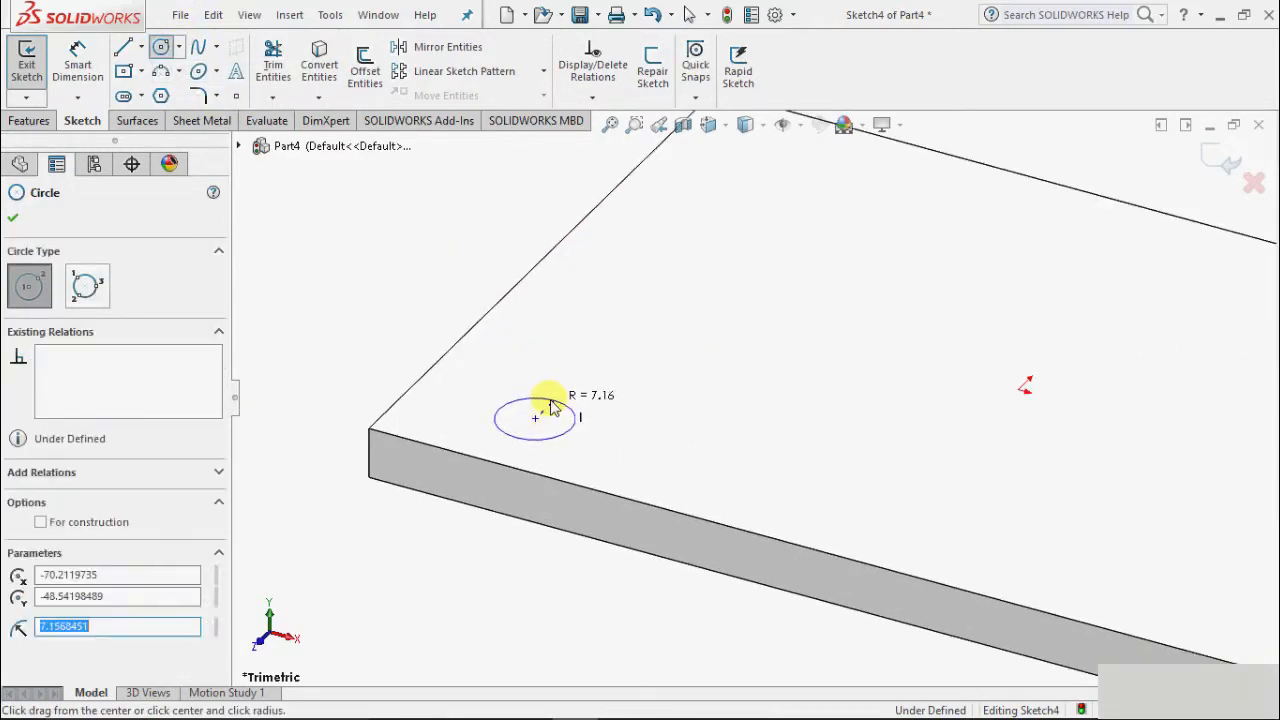
click(12, 218)
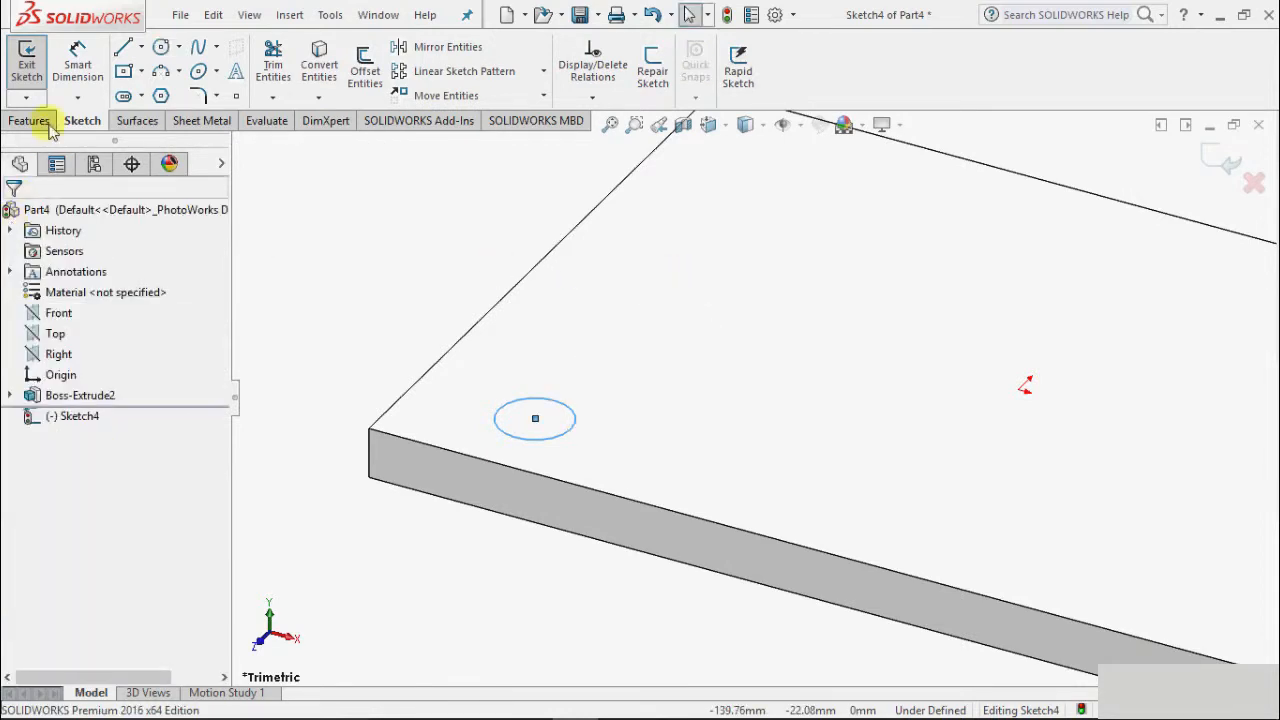
click(27, 62)
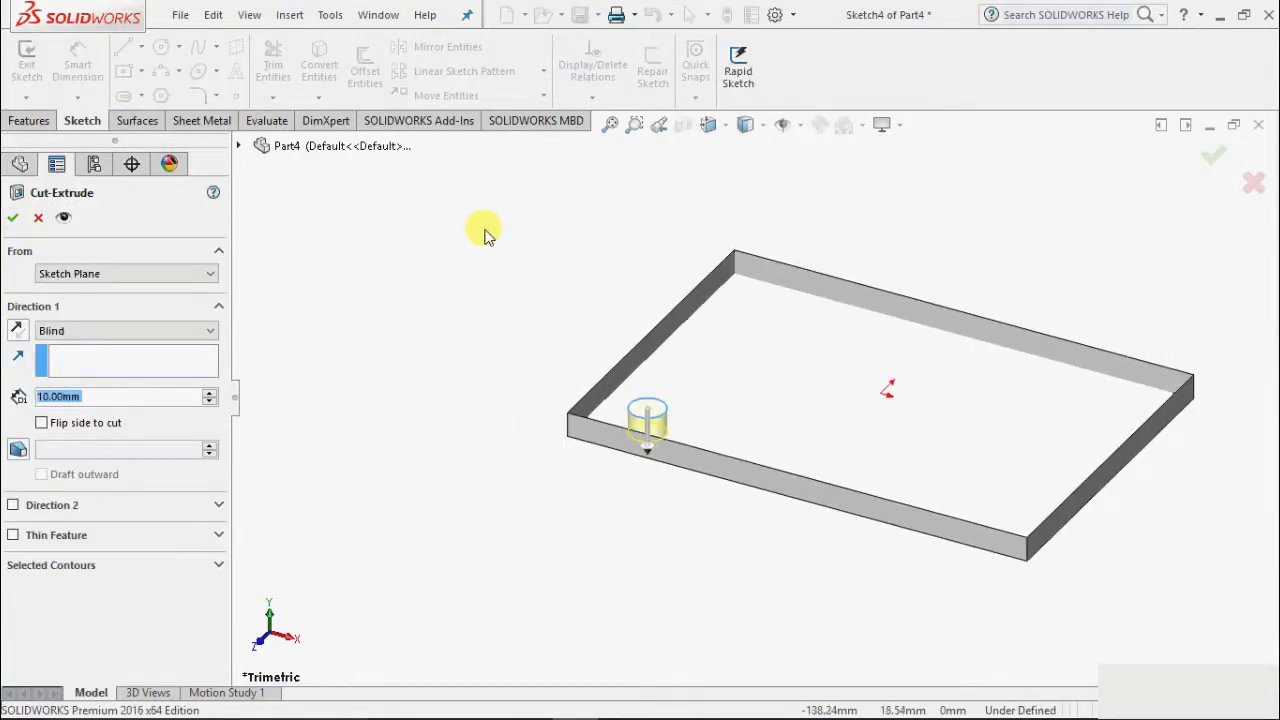
click(12, 217)
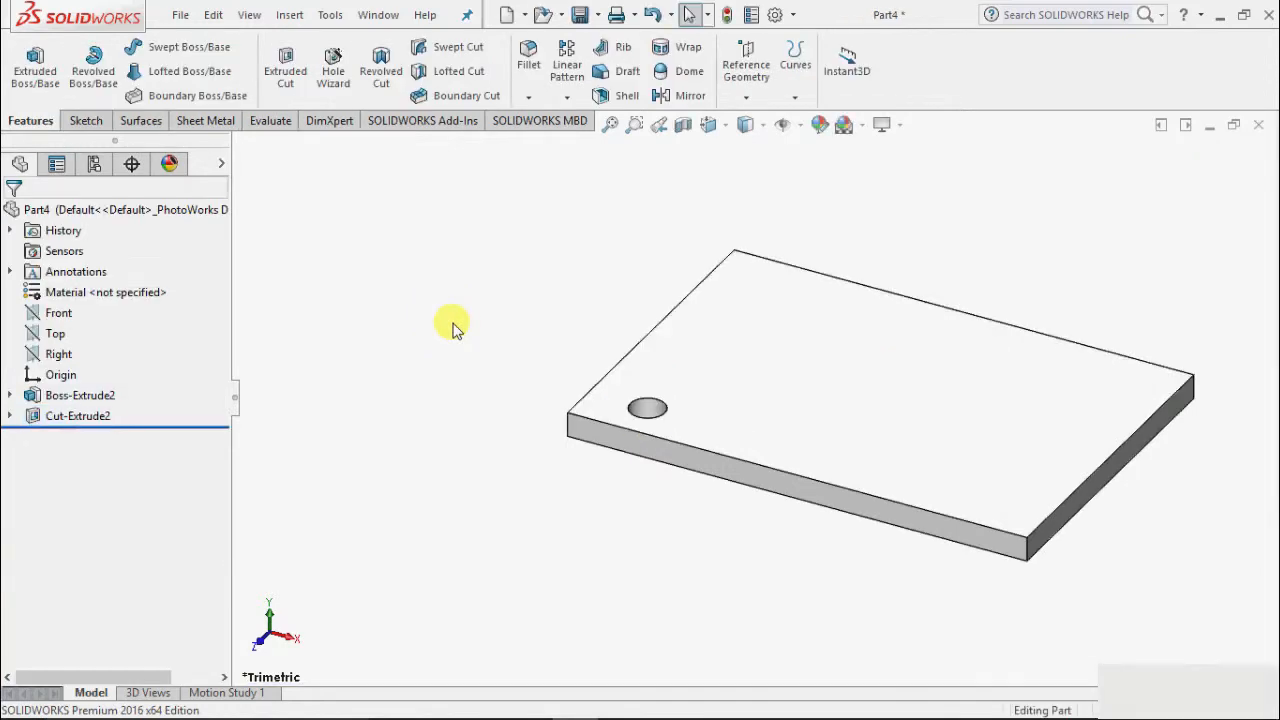
middle_drag(988, 215, 1049, 297)
click(567, 99)
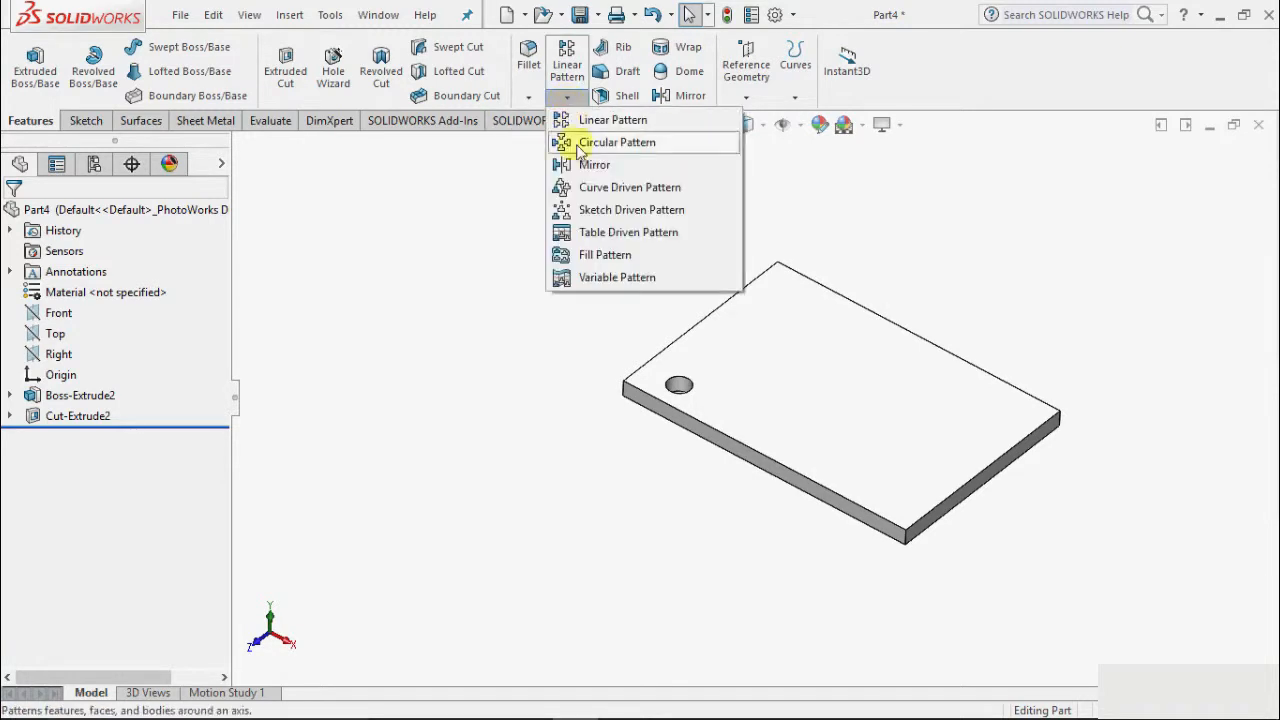
click(611, 209)
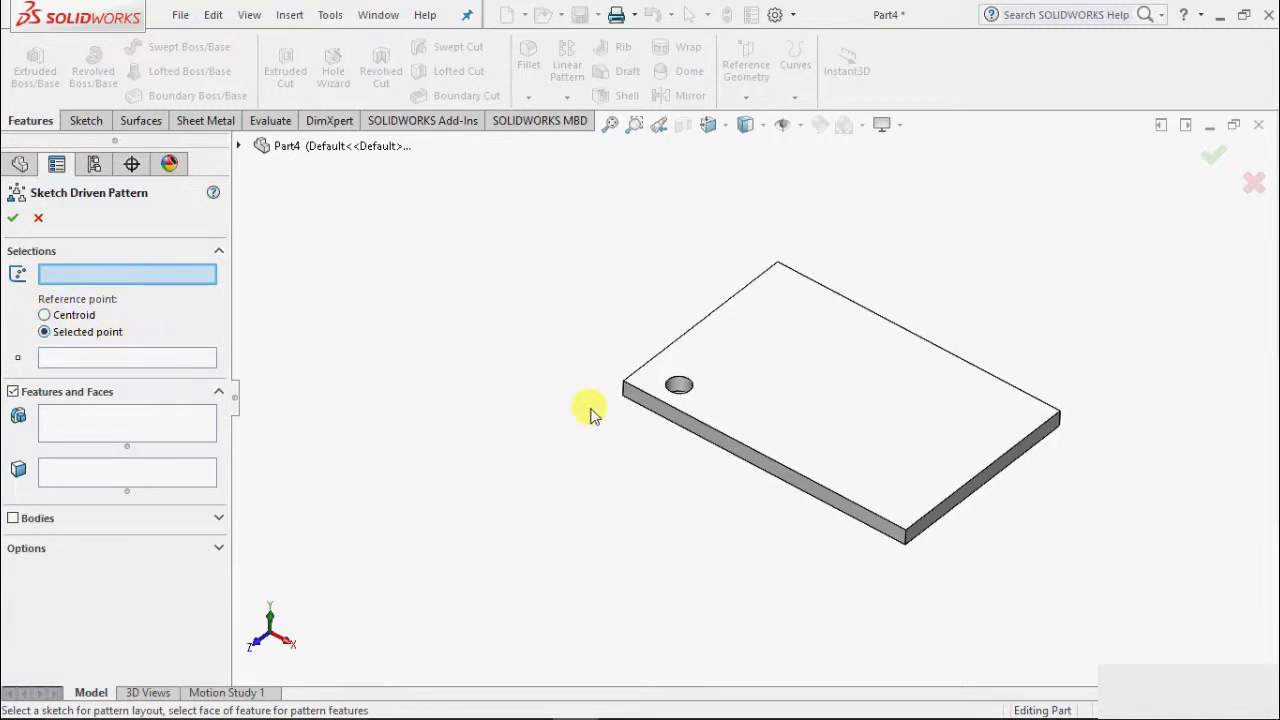
scroll(697, 390, down, 3)
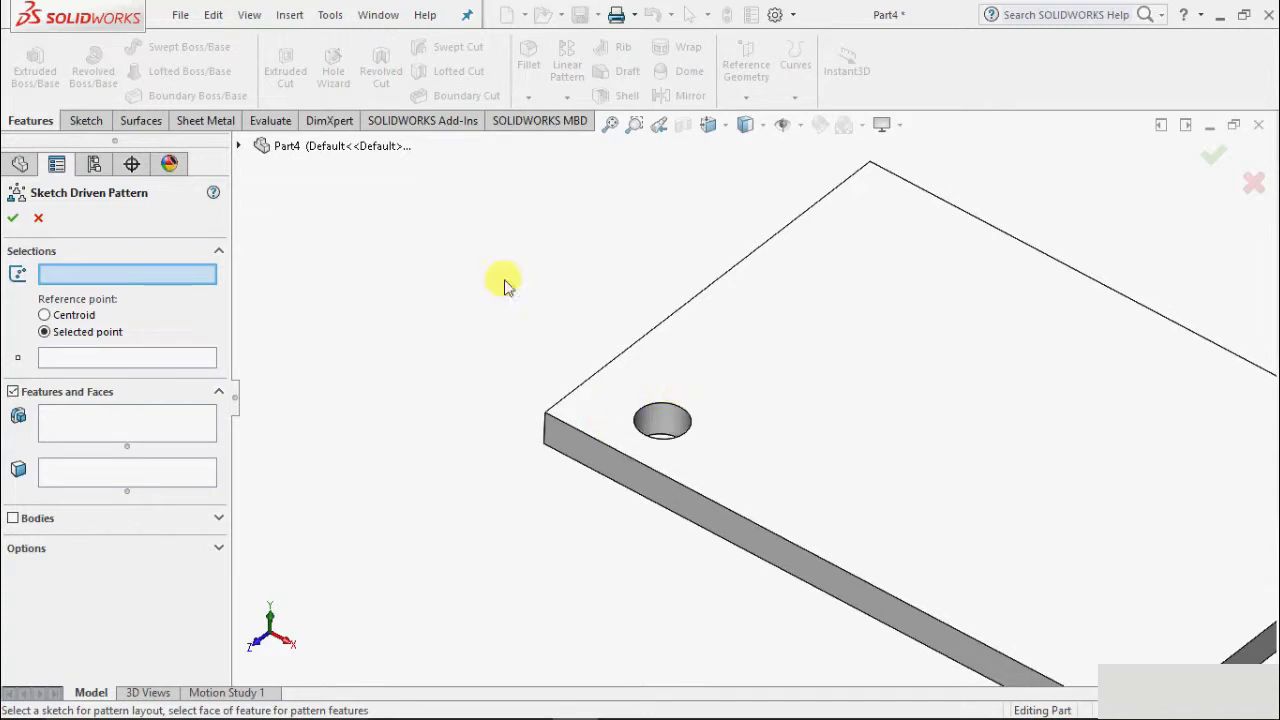
scroll(497, 271, up, 3)
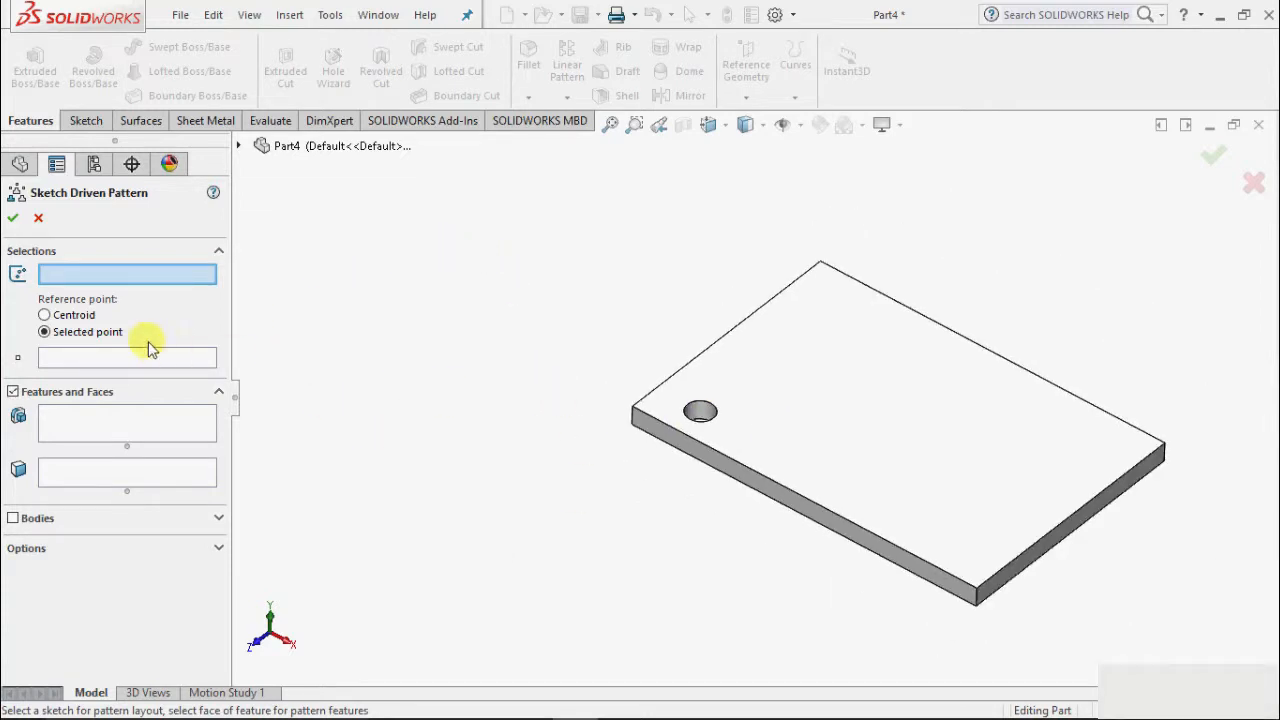
click(44, 315)
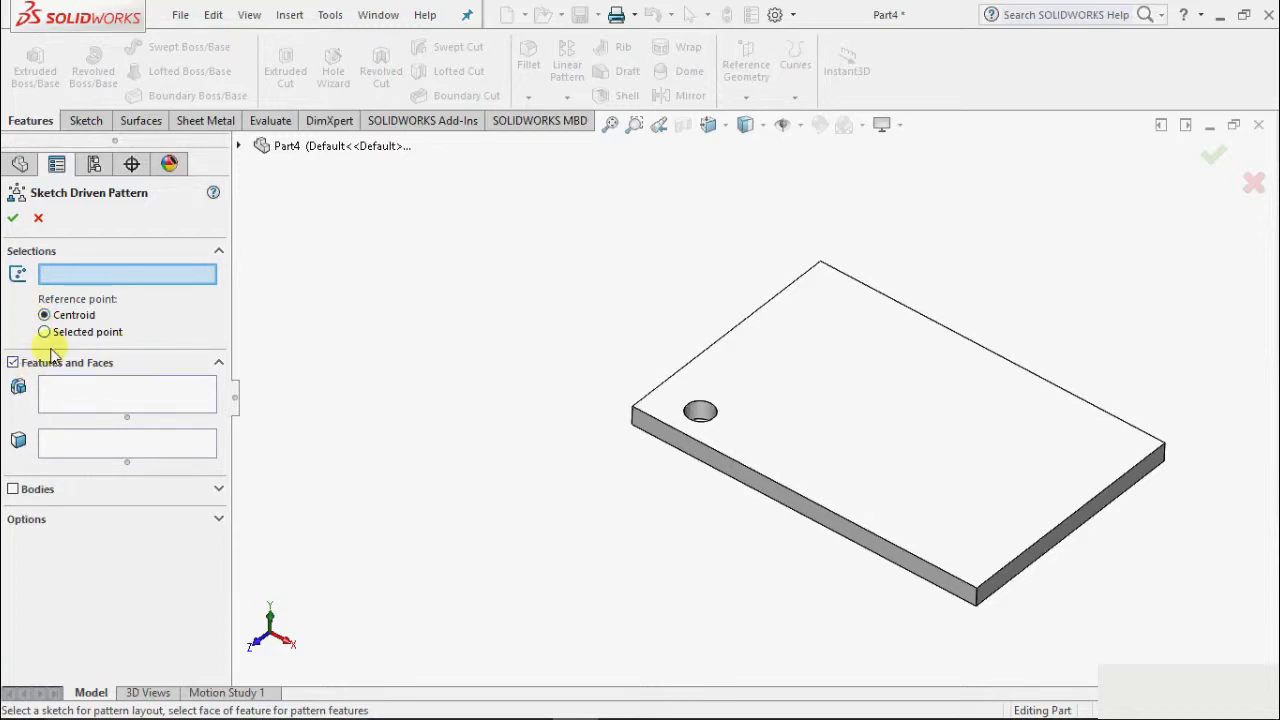
click(13, 363)
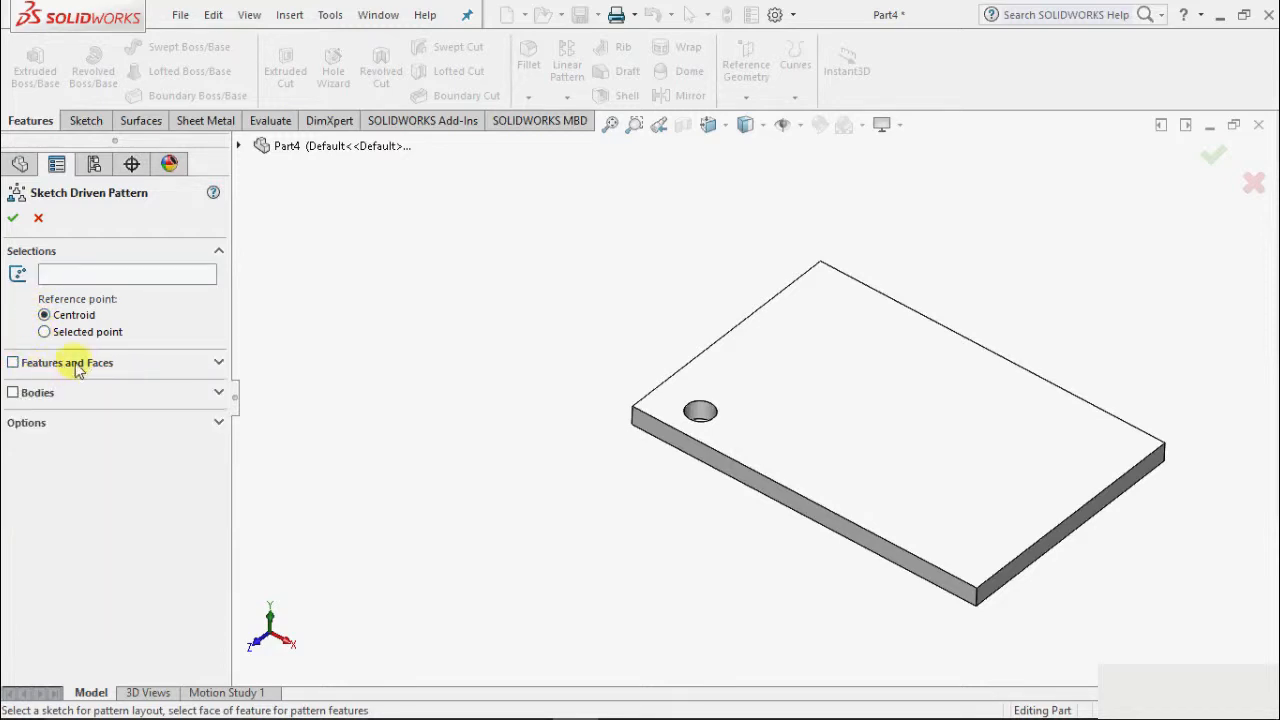
click(78, 366)
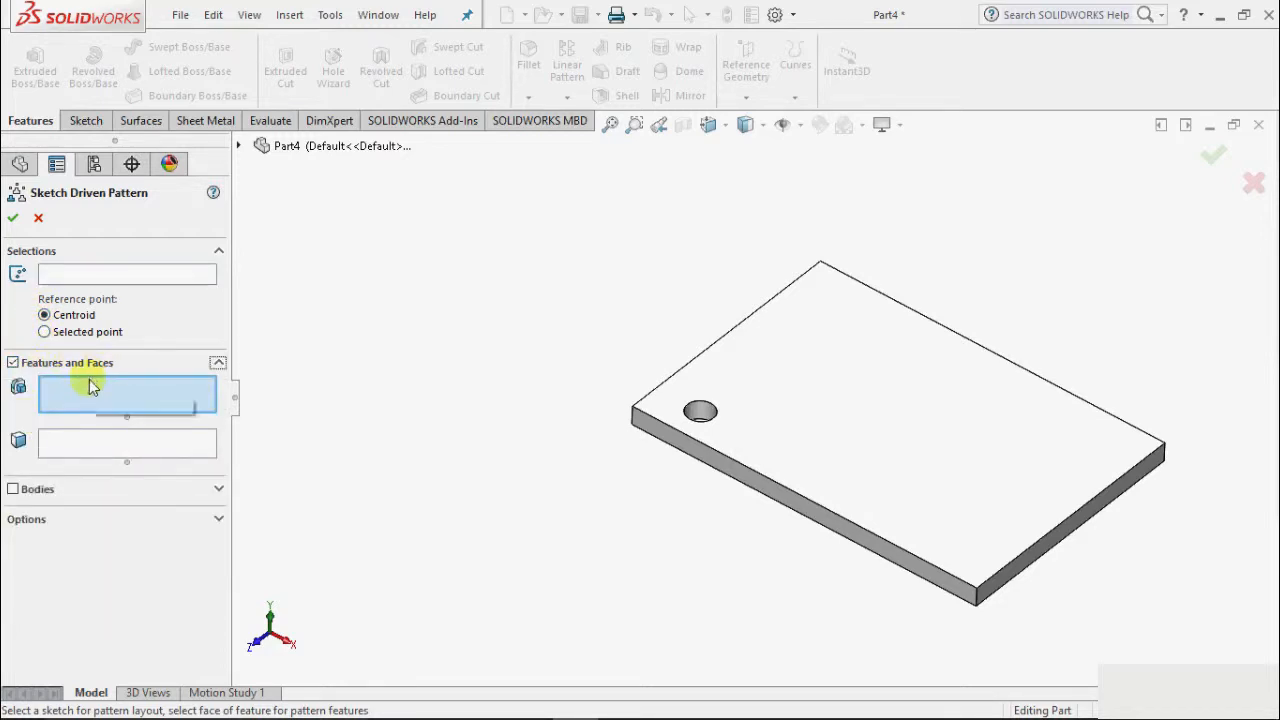
scroll(785, 448, down, 4)
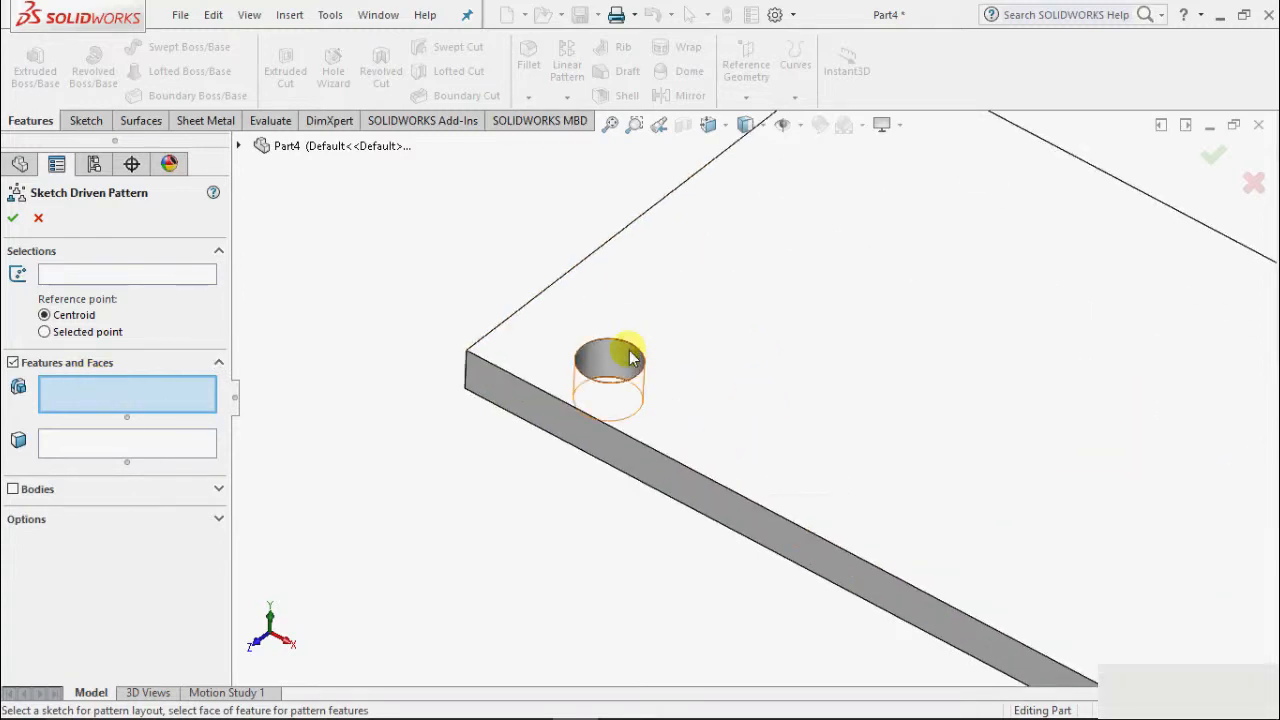
click(628, 352)
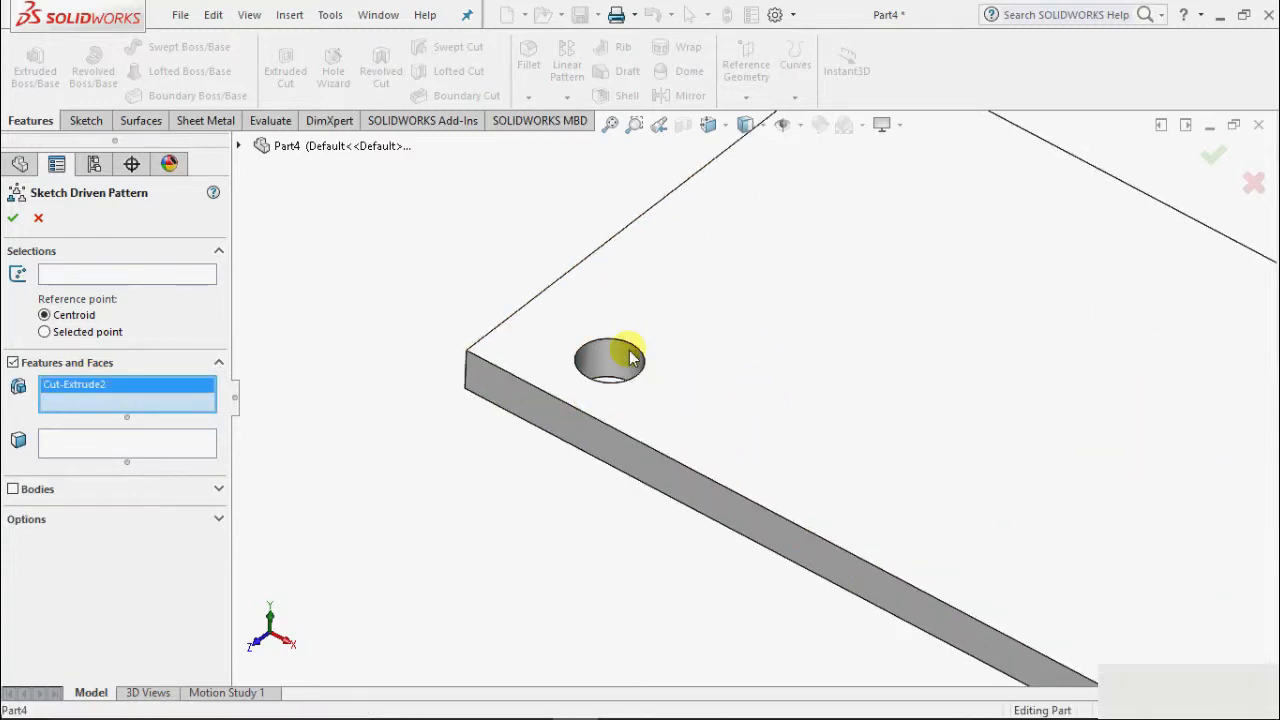
click(107, 276)
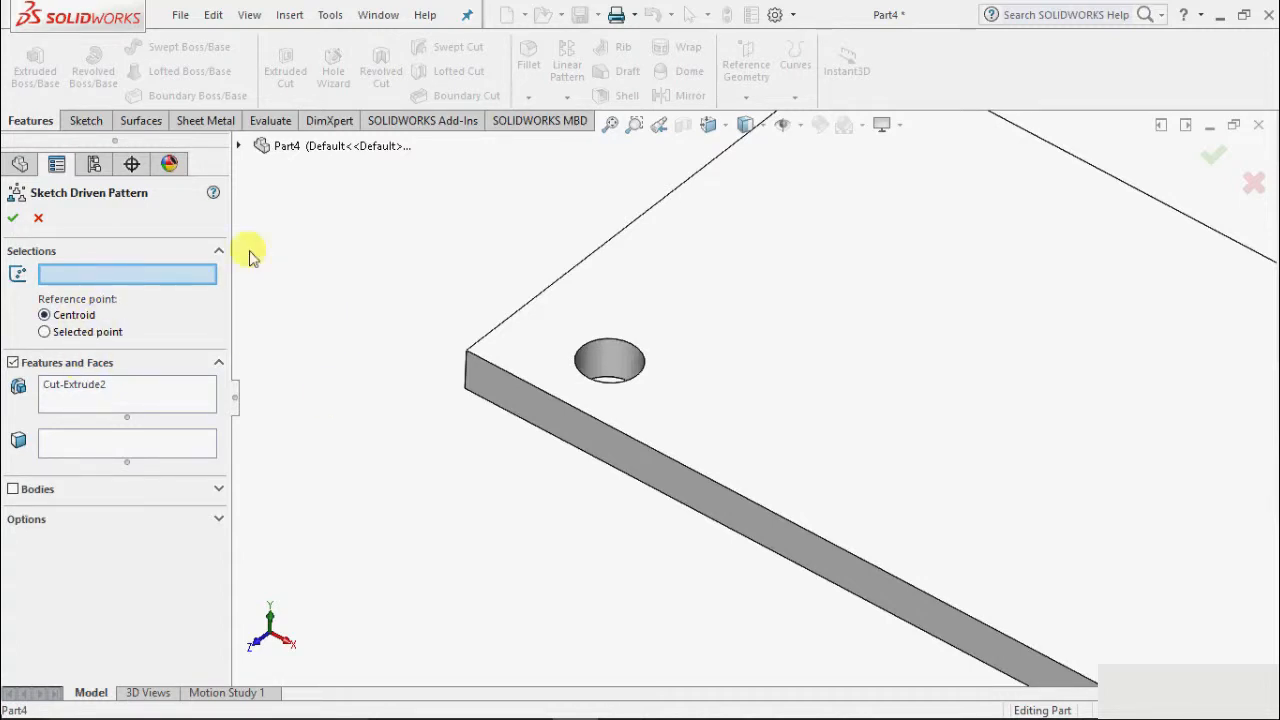
click(40, 218)
key(f)
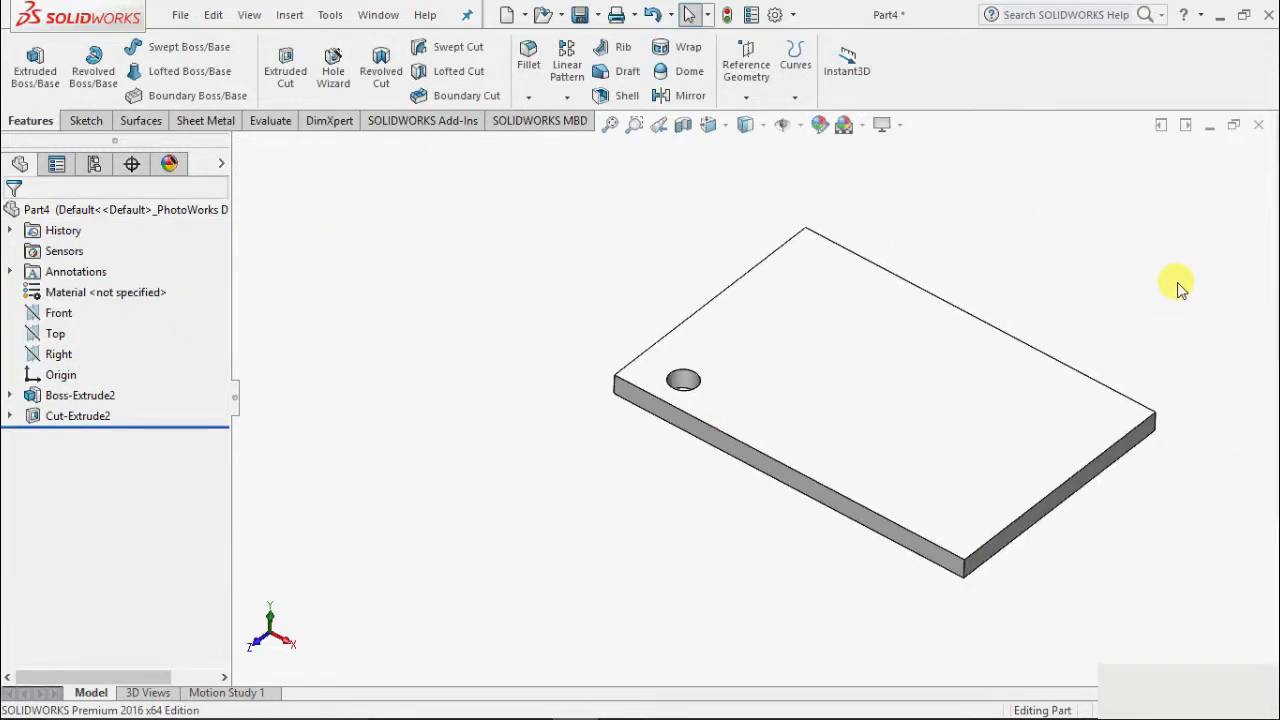
Start a new sketch on the plate's top face and orient the view normal to it.
click(86, 120)
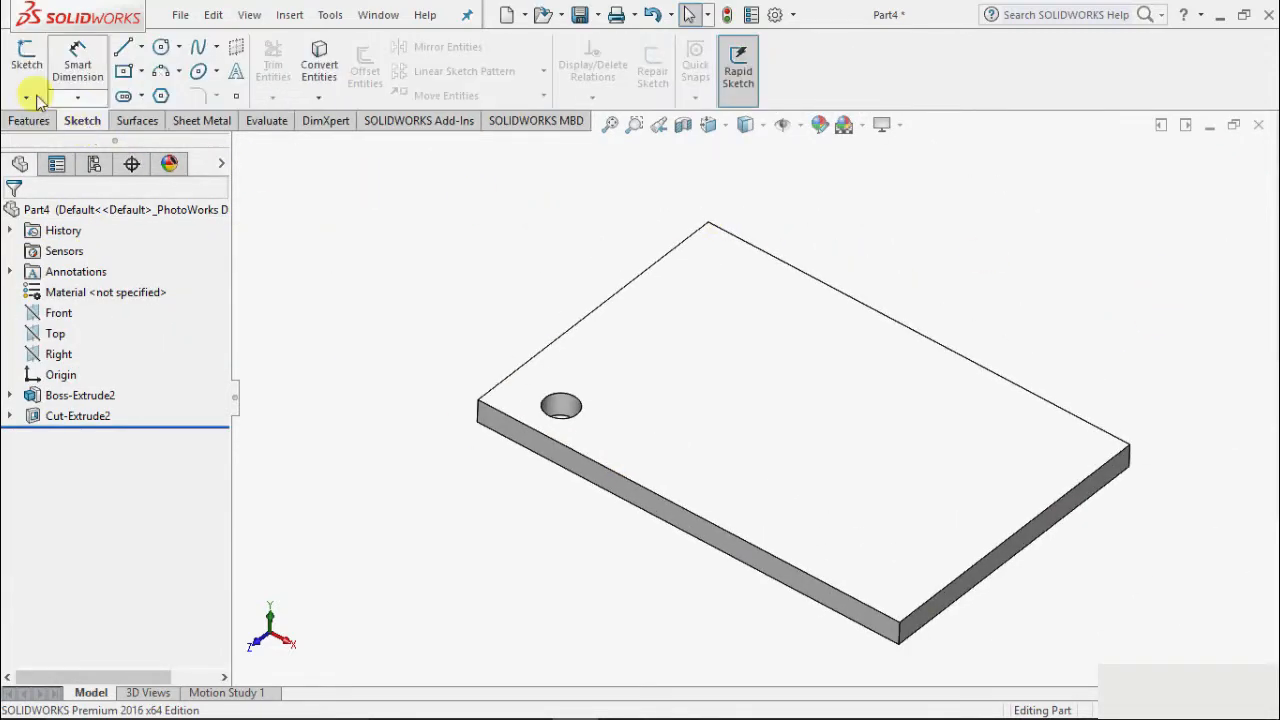
click(26, 97)
click(50, 120)
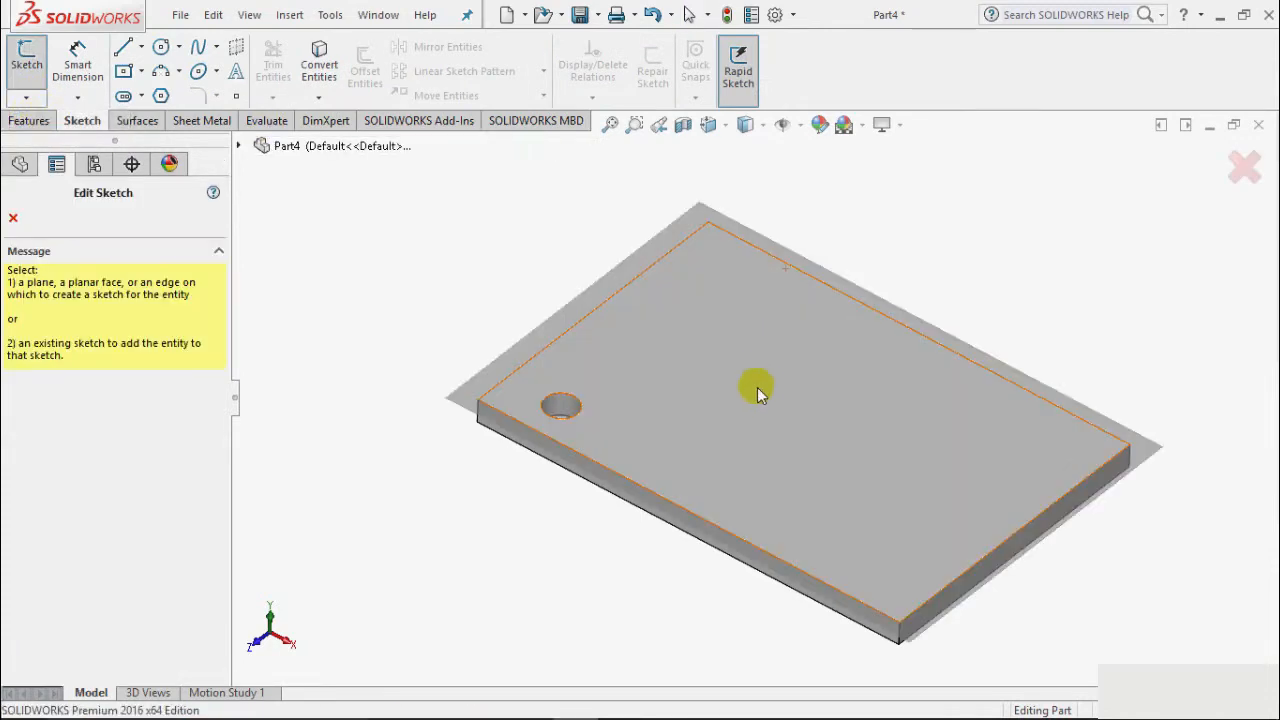
click(757, 393)
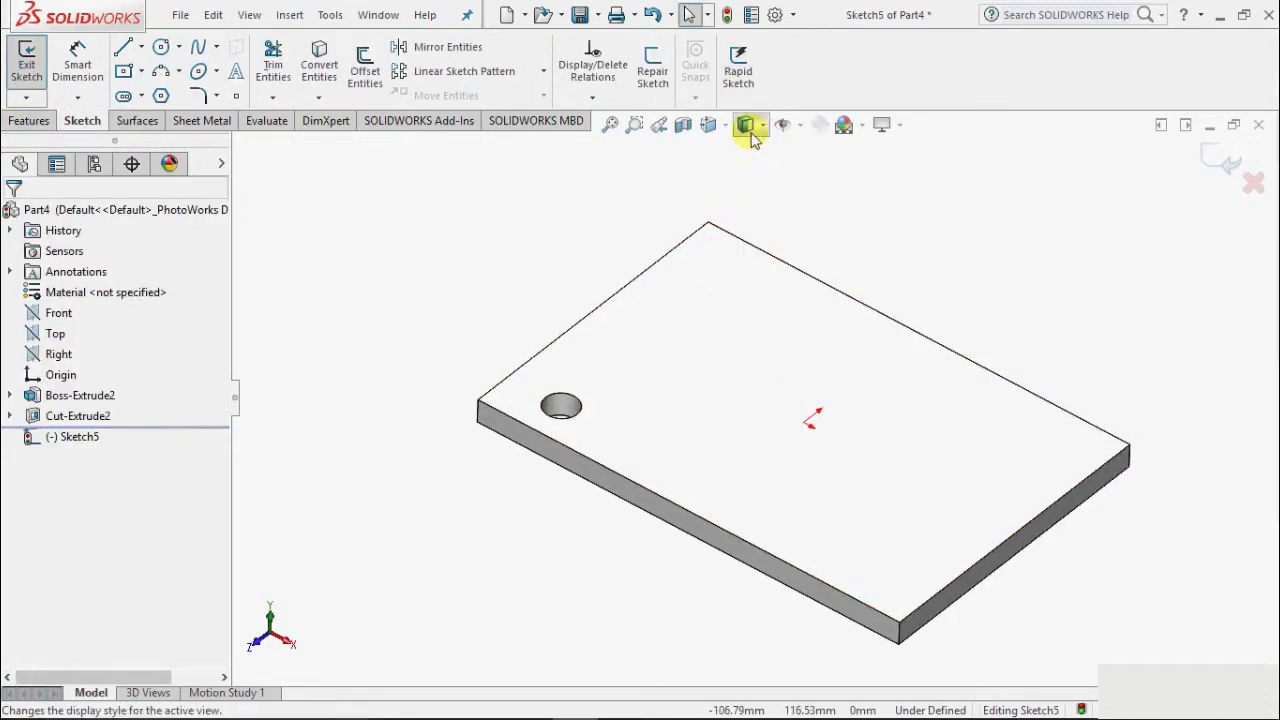
click(710, 125)
click(813, 233)
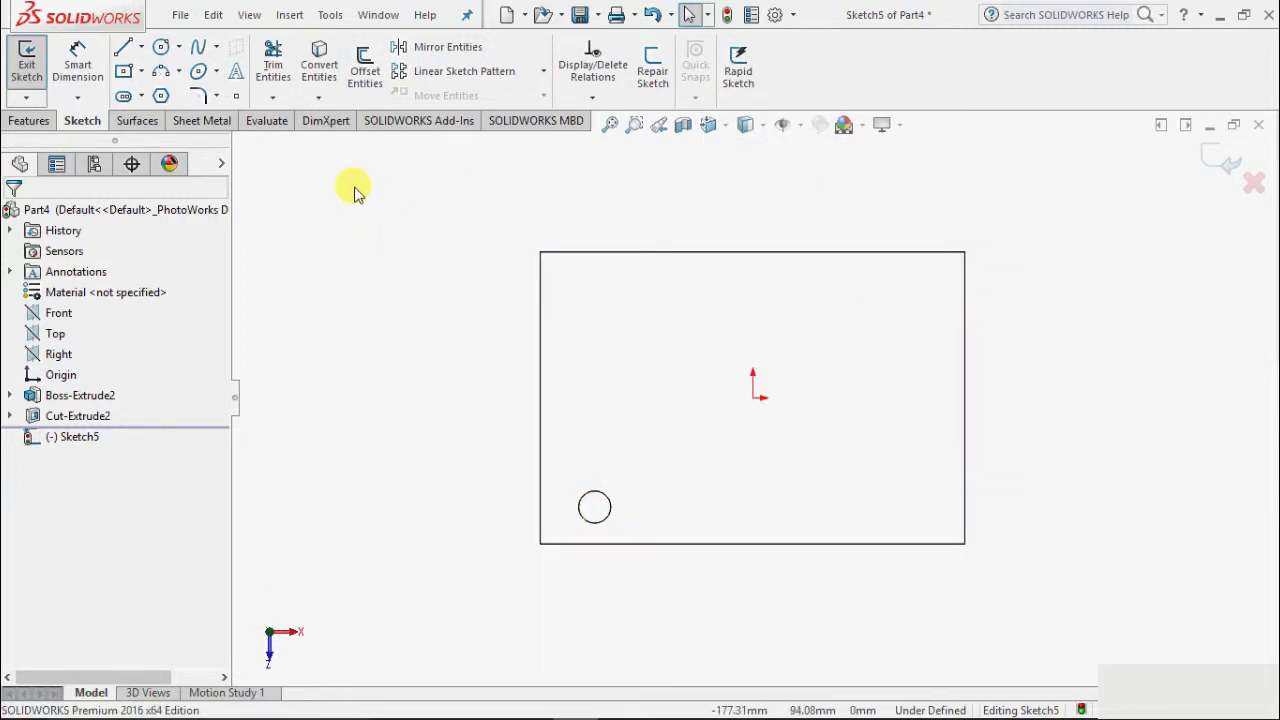
Sketch four points: upper left, upper right at about (40.5, 46.9), just below-left of the origin, and lower right at about (48.8, -41.5).
click(236, 97)
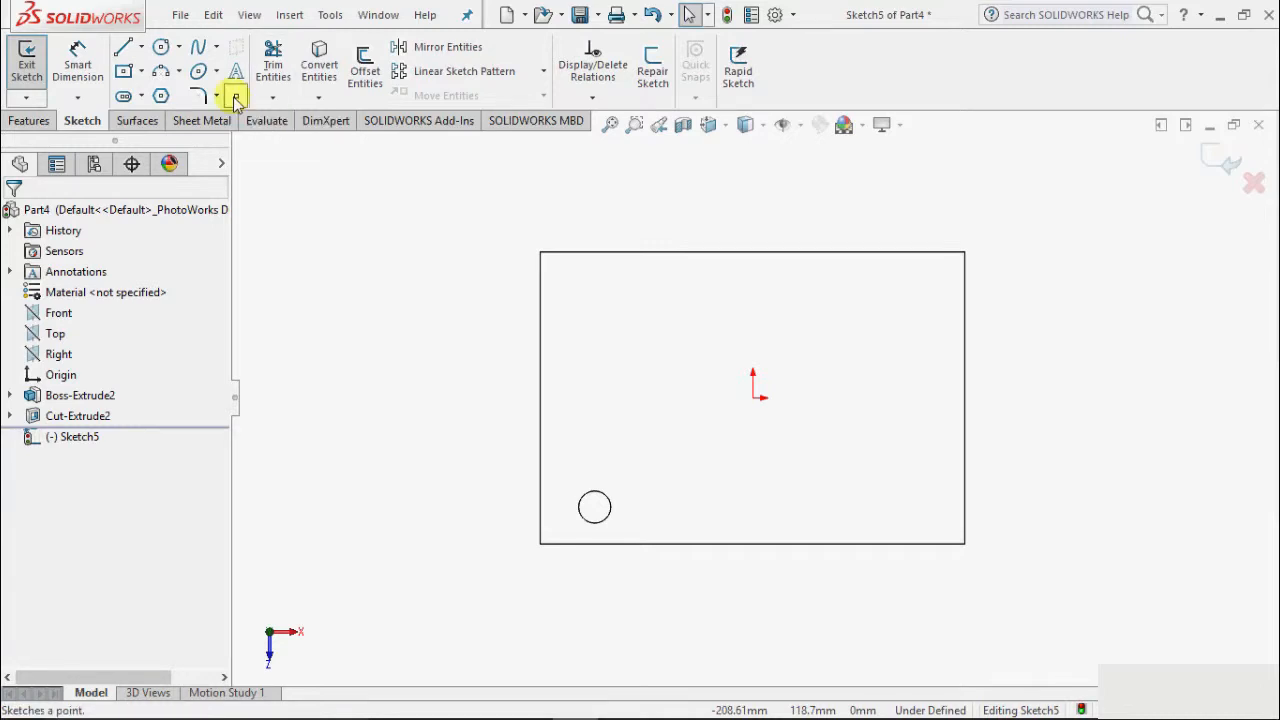
click(631, 326)
click(843, 292)
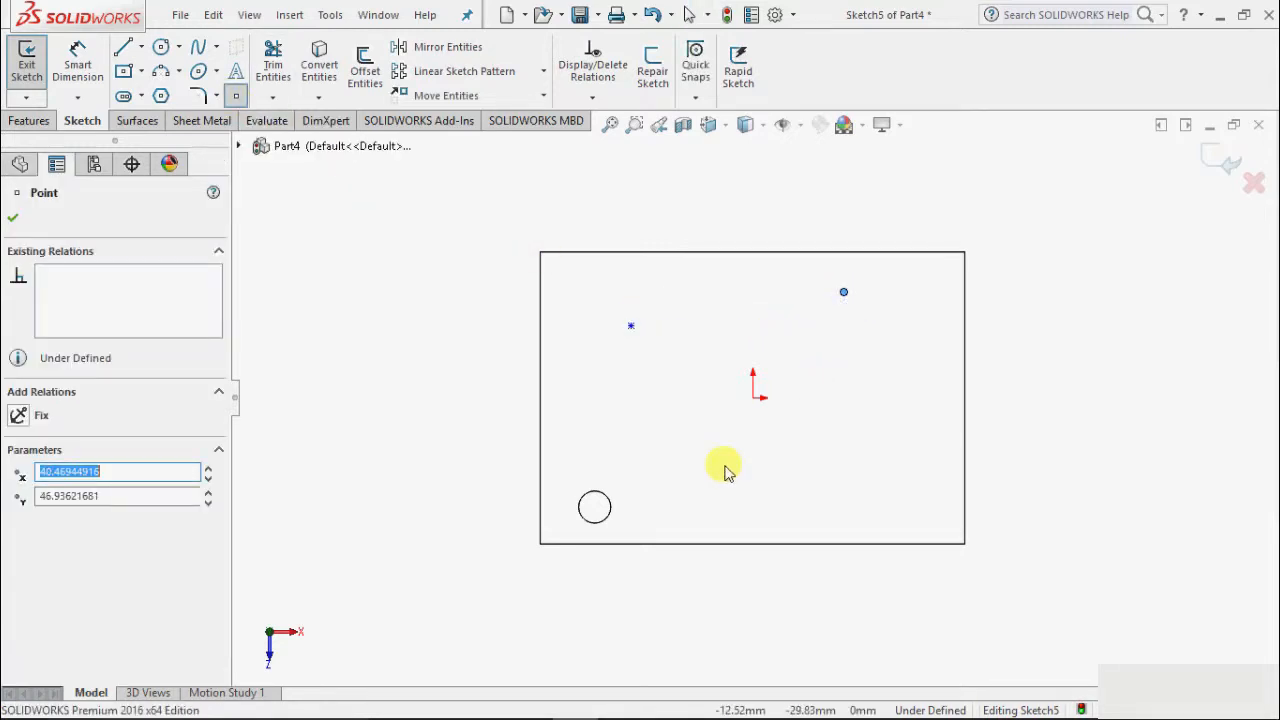
click(723, 413)
click(862, 490)
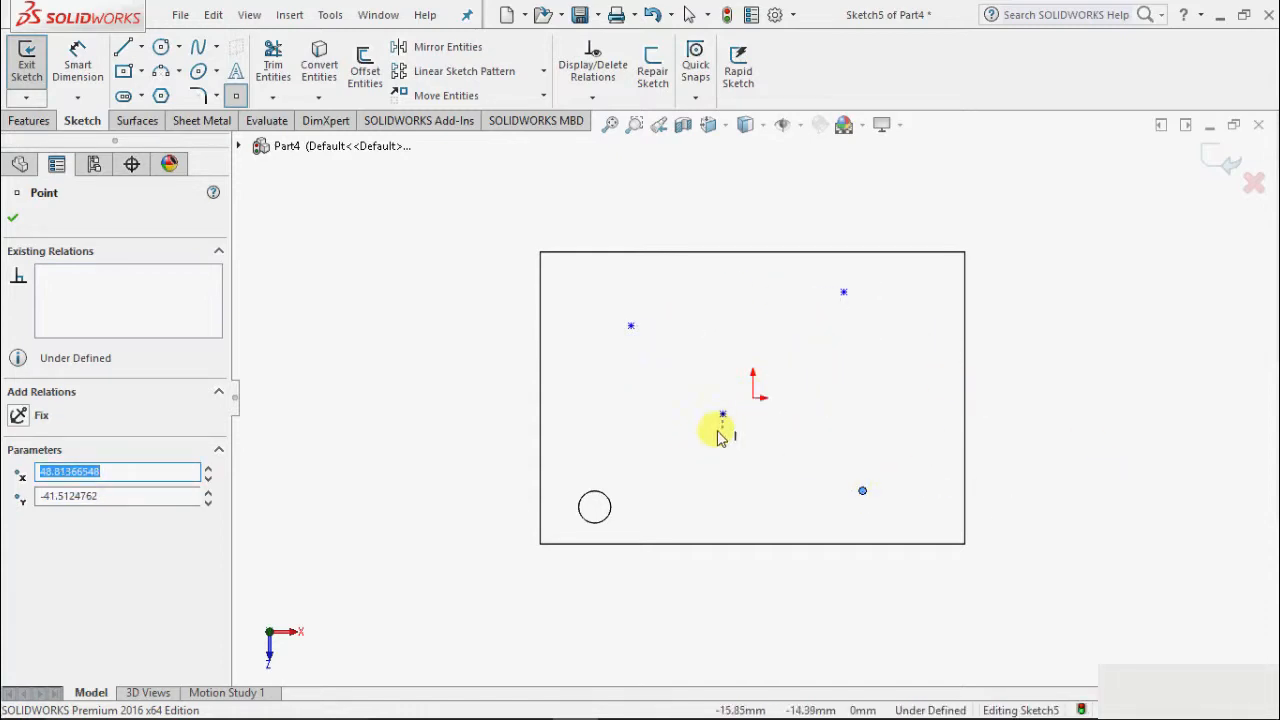
click(13, 219)
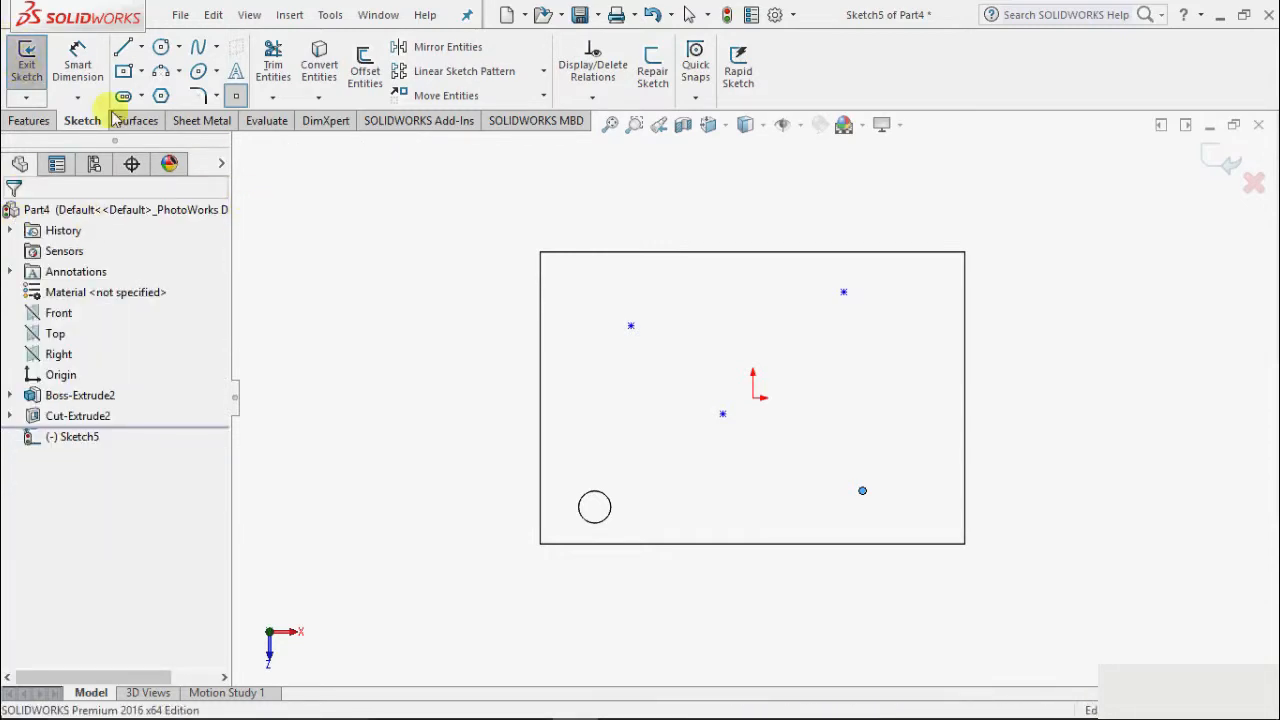
click(27, 62)
mouse_move(466, 378)
middle_down()
mouse_move(452, 222)
mouse_move(392, 232)
middle_up()
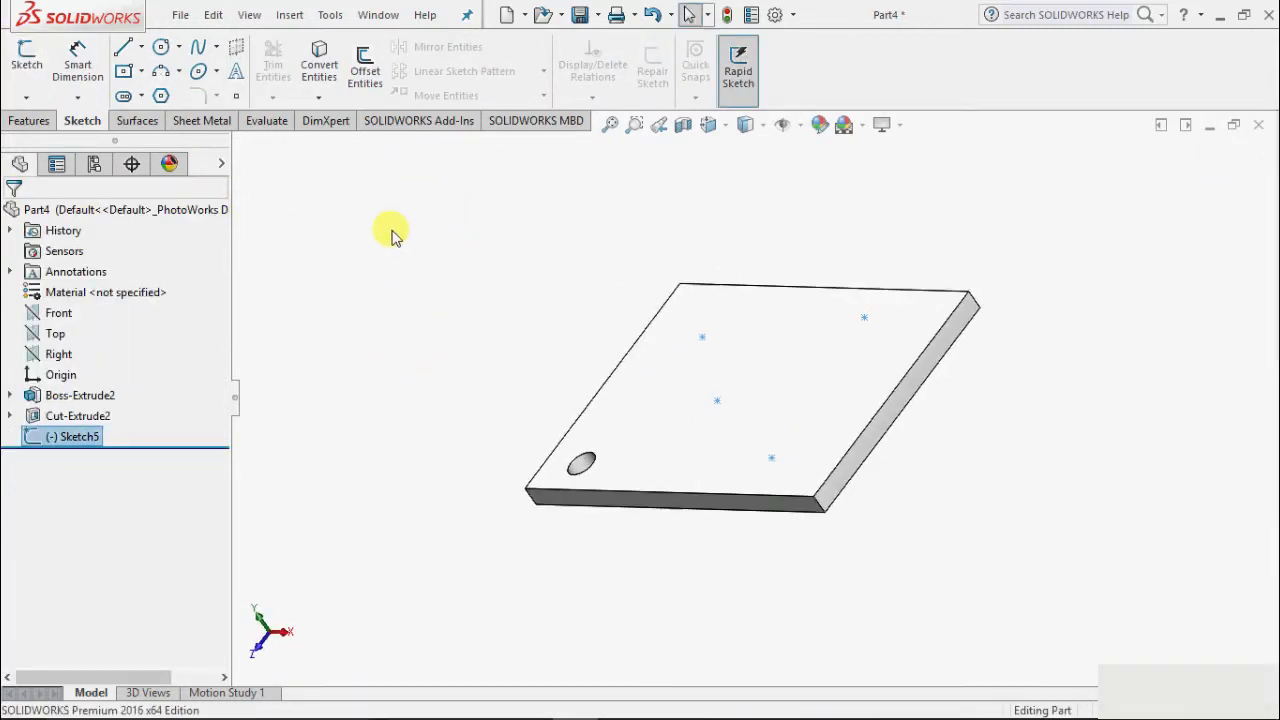
Create a Sketch Driven Pattern of the round corner hole at the points of Sketch5, using the centroid as reference point.
click(29, 120)
click(567, 97)
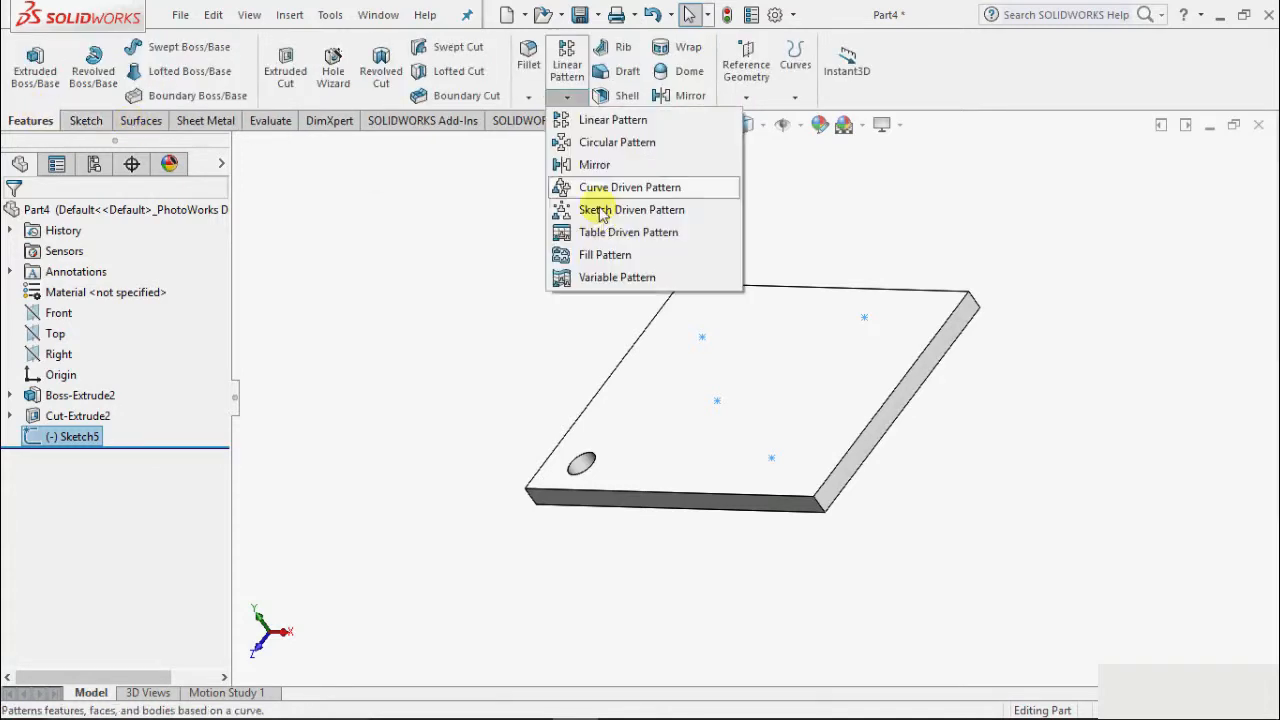
click(601, 211)
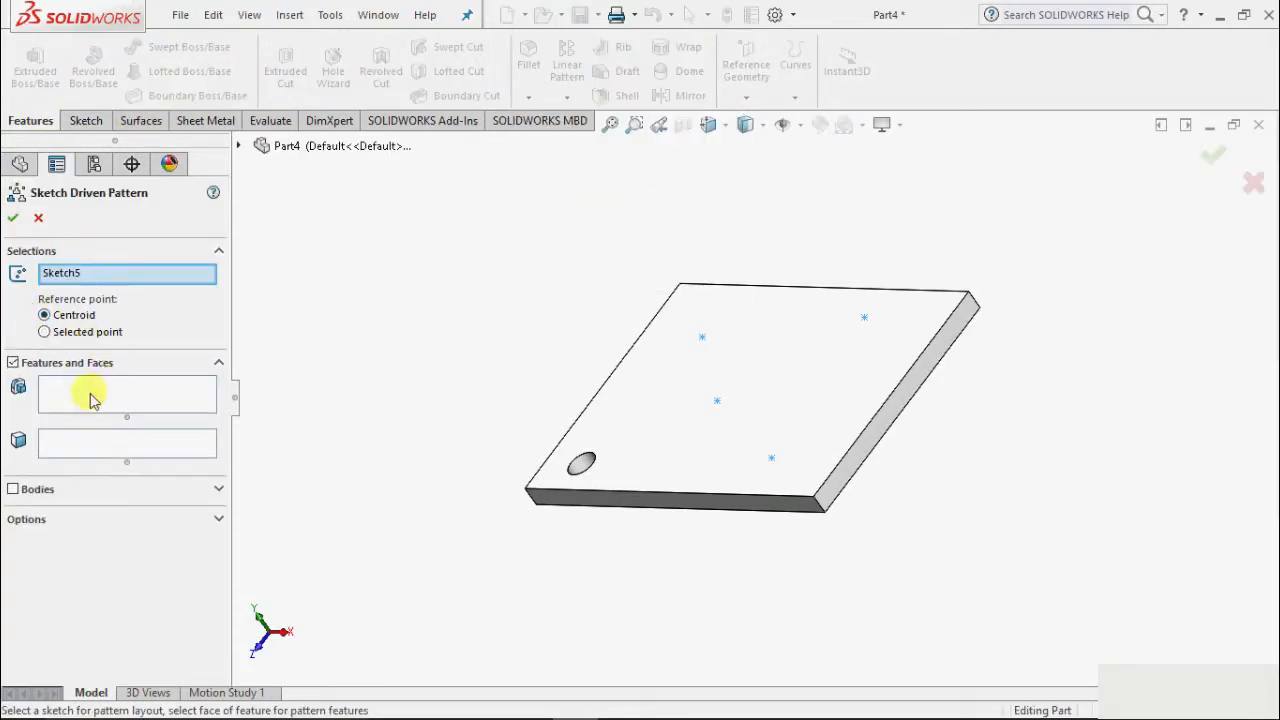
click(16, 363)
click(73, 365)
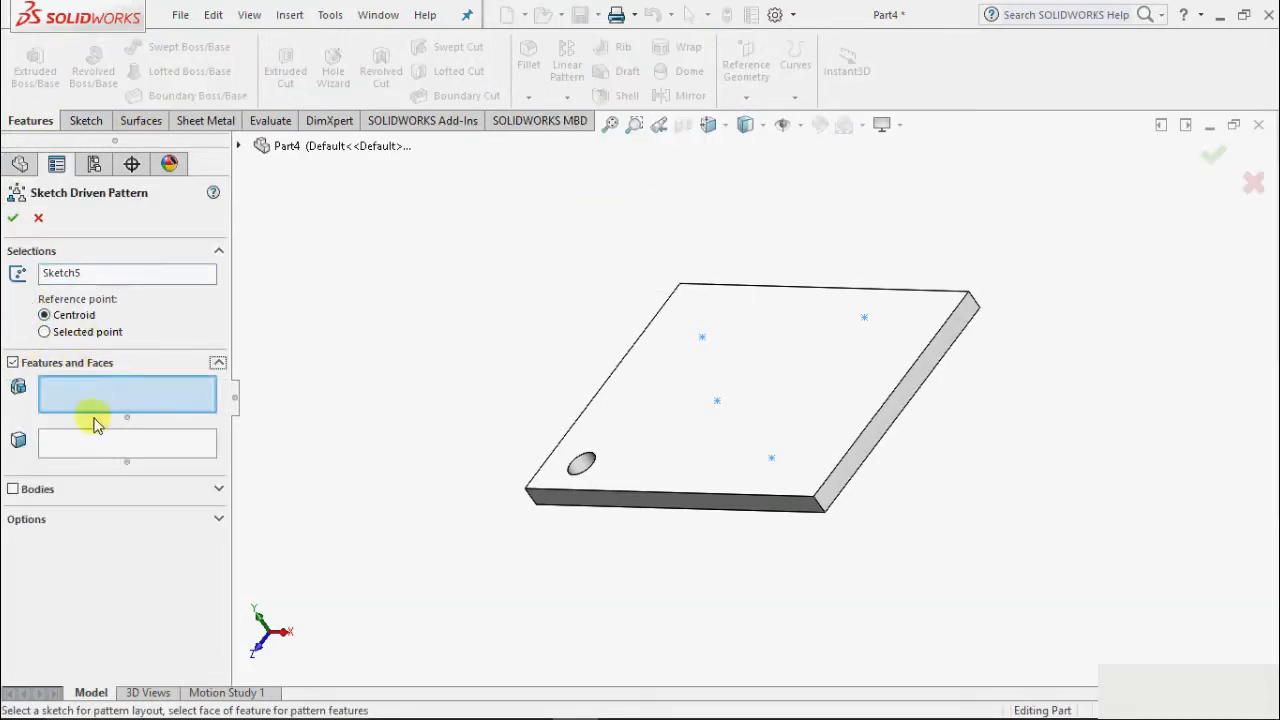
click(580, 464)
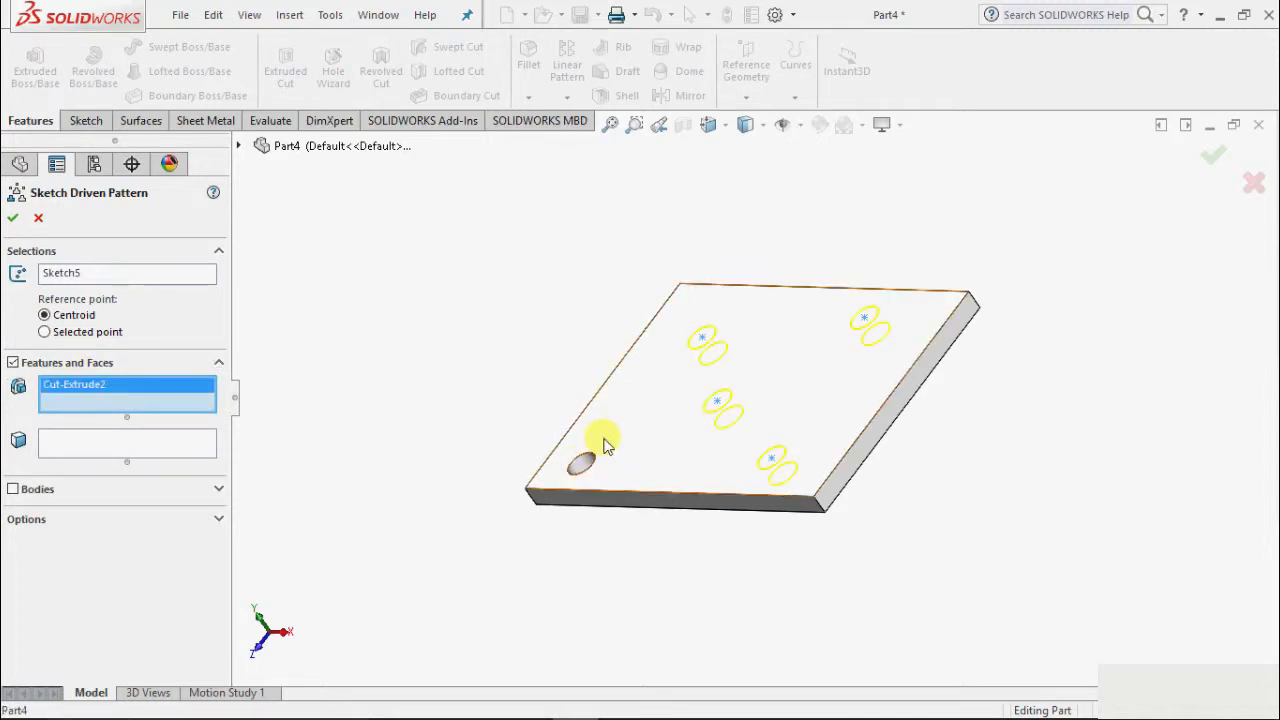
scroll(595, 440, down, 3)
scroll(248, 371, up, 1)
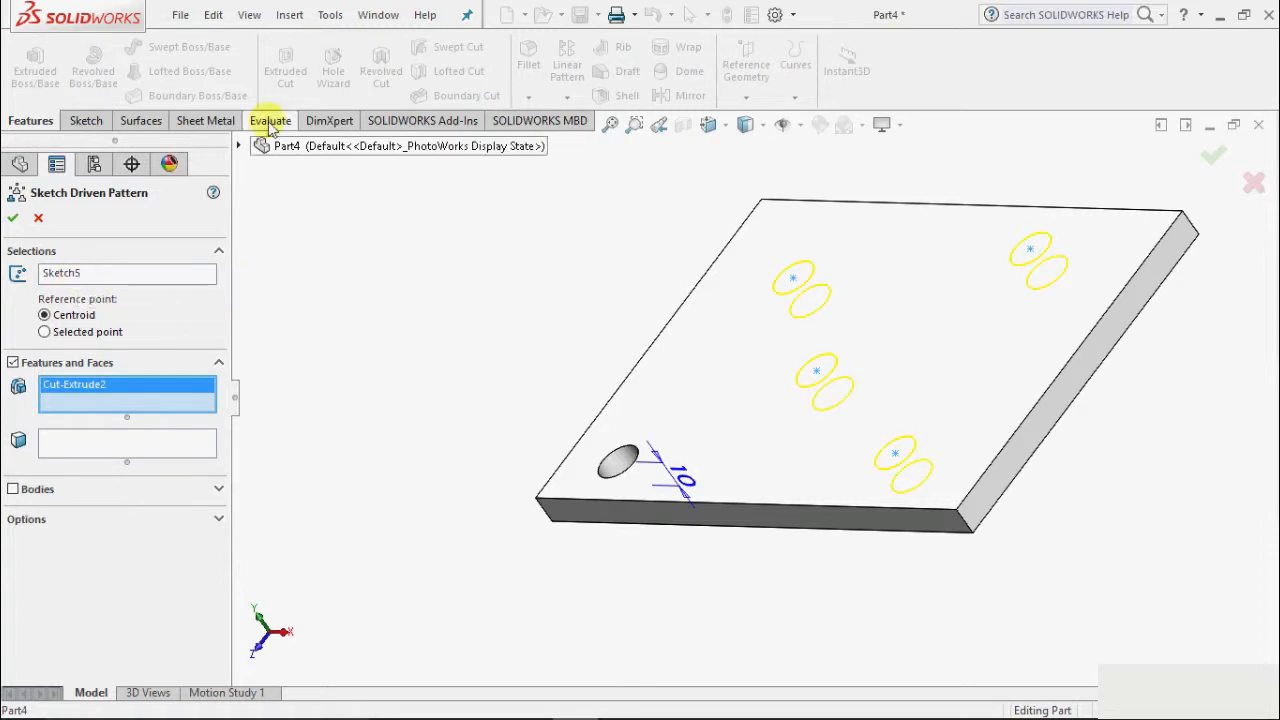
click(103, 277)
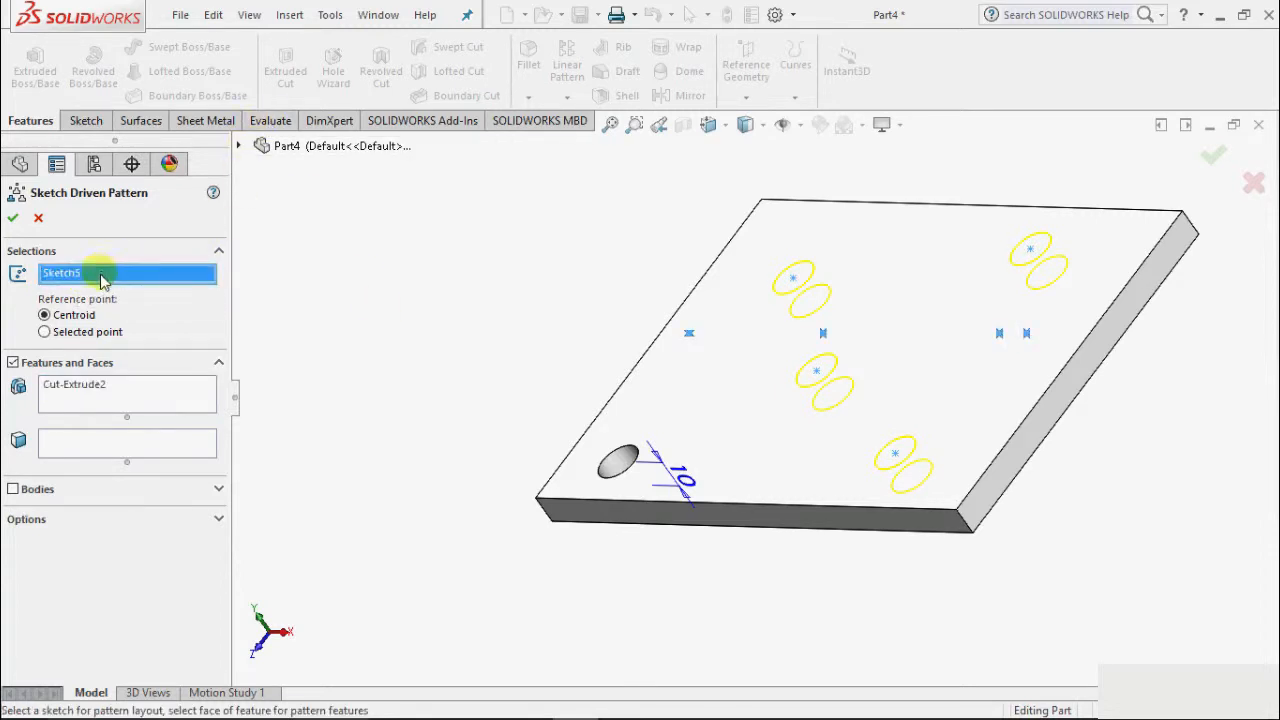
click(240, 147)
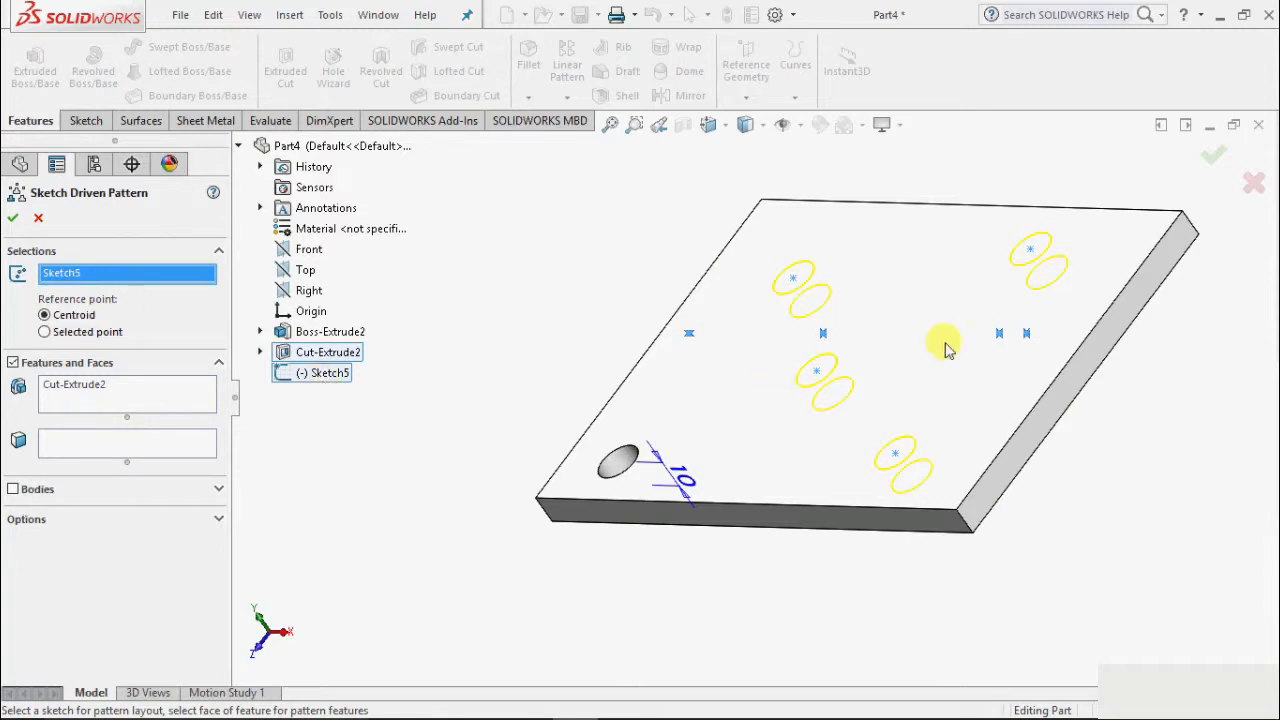
mouse_move(1200, 551)
middle_down()
mouse_move(1225, 555)
mouse_move(1166, 429)
mouse_move(1207, 532)
middle_up()
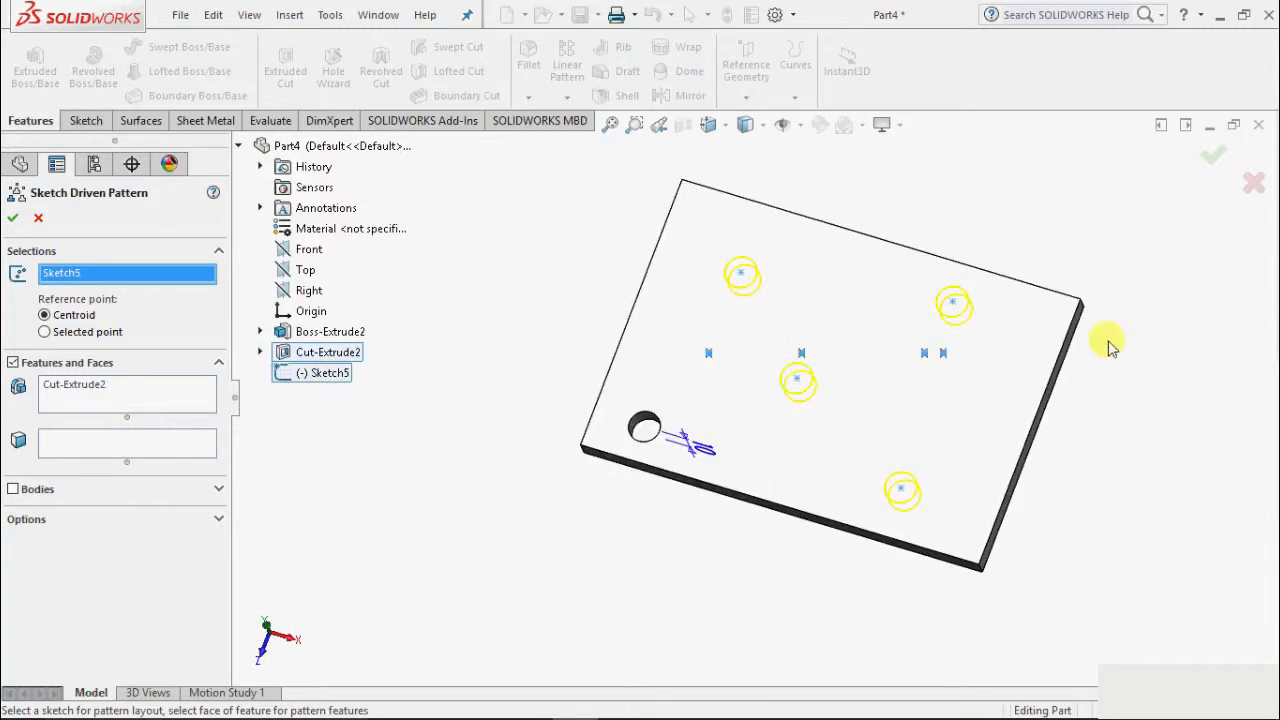
click(14, 219)
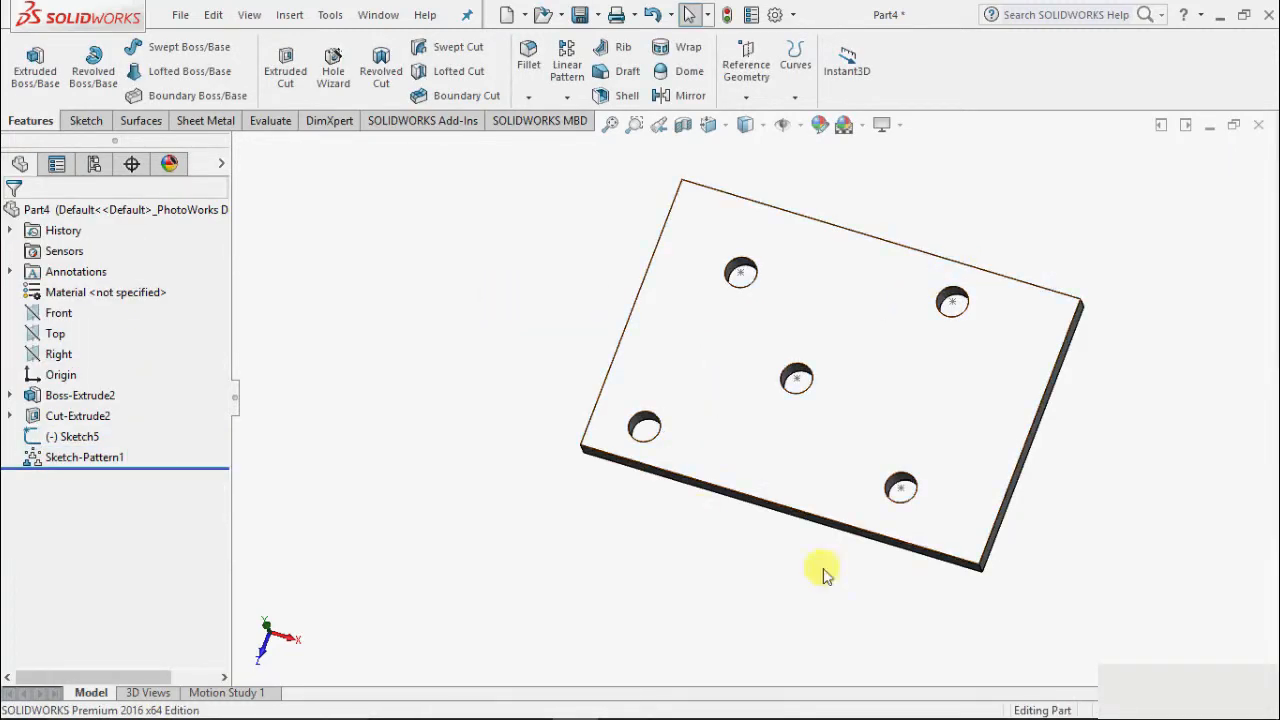
Undo the sketch driven pattern of the round hole.
key(f)
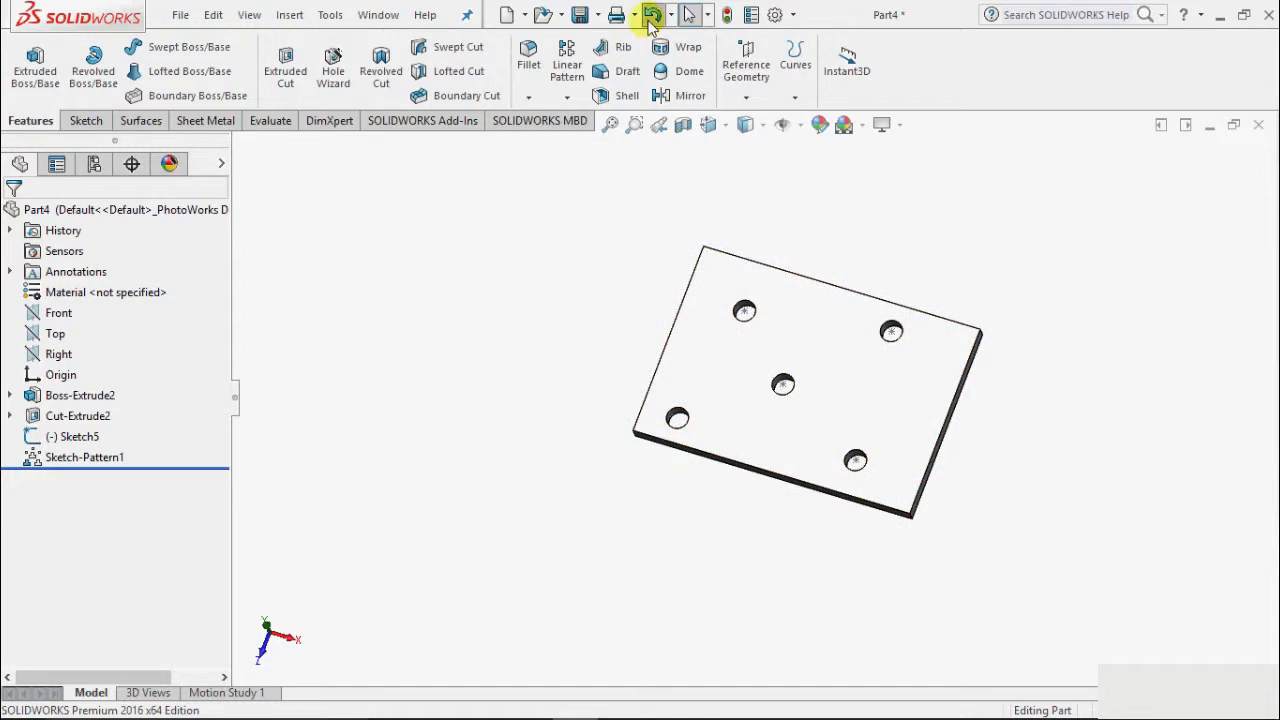
click(651, 15)
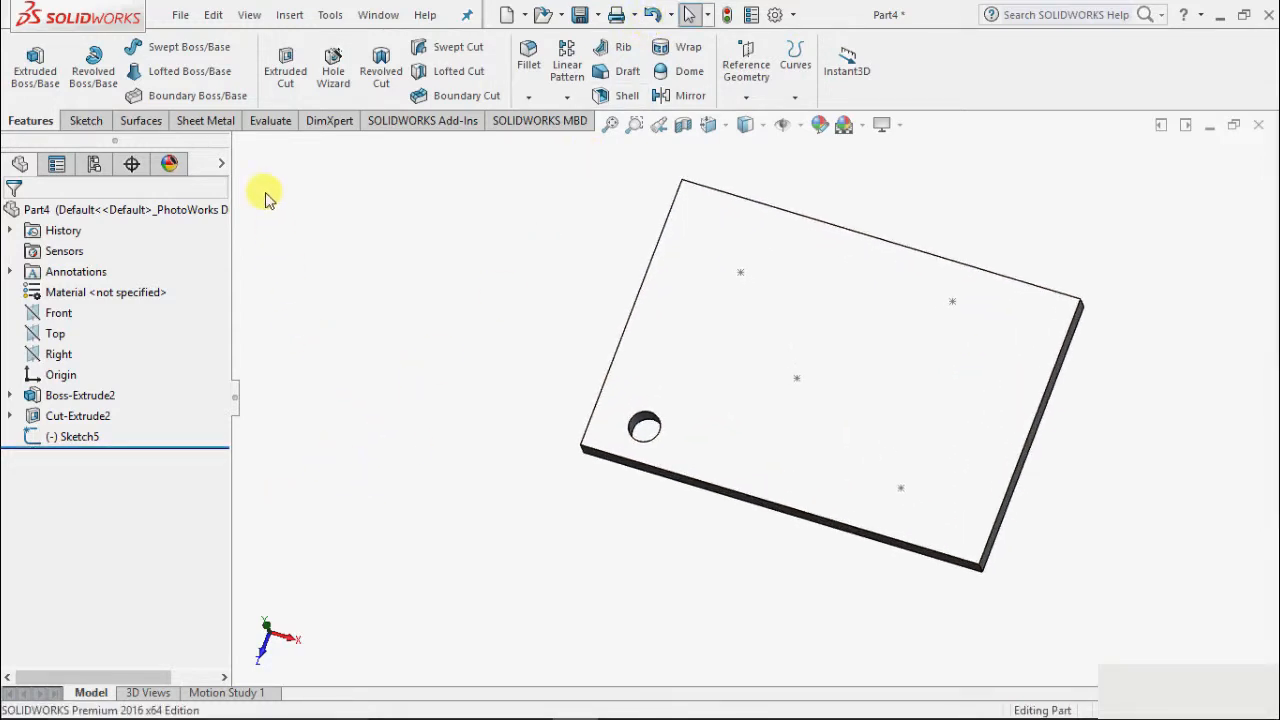
Start an extruded cut on the plate's top face and sketch a small center rectangle just behind the round corner hole.
click(288, 66)
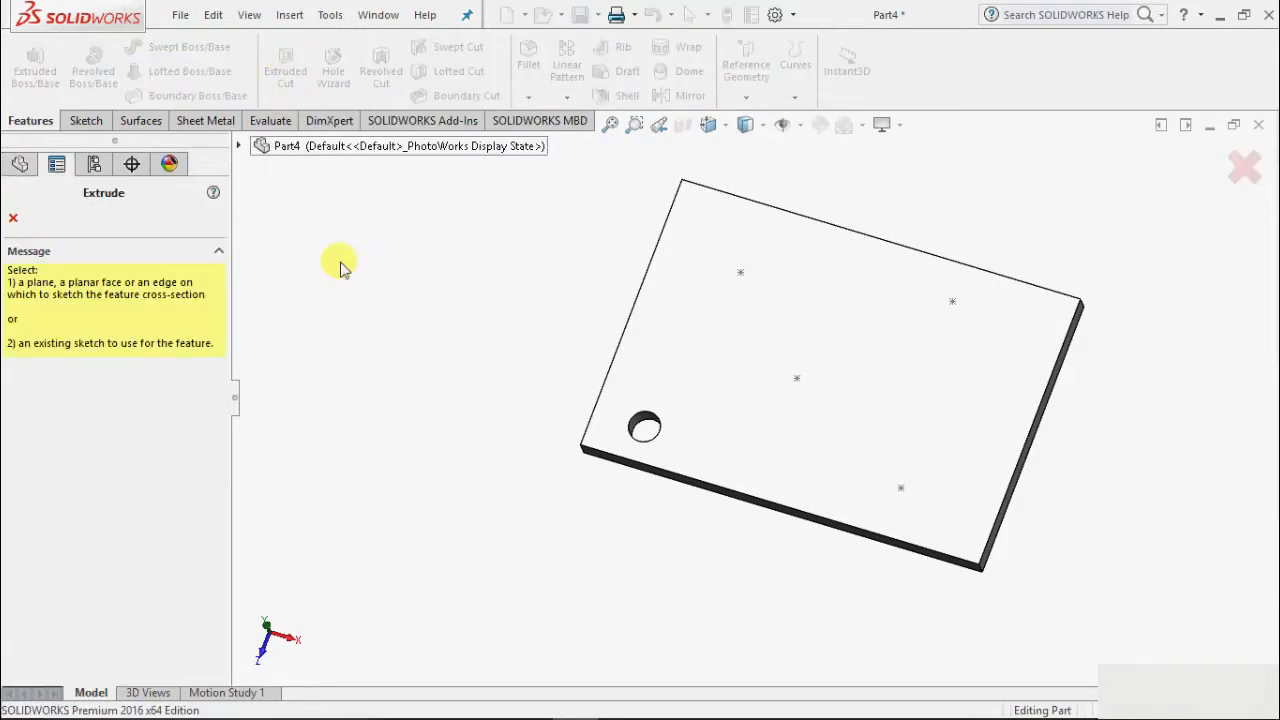
click(752, 309)
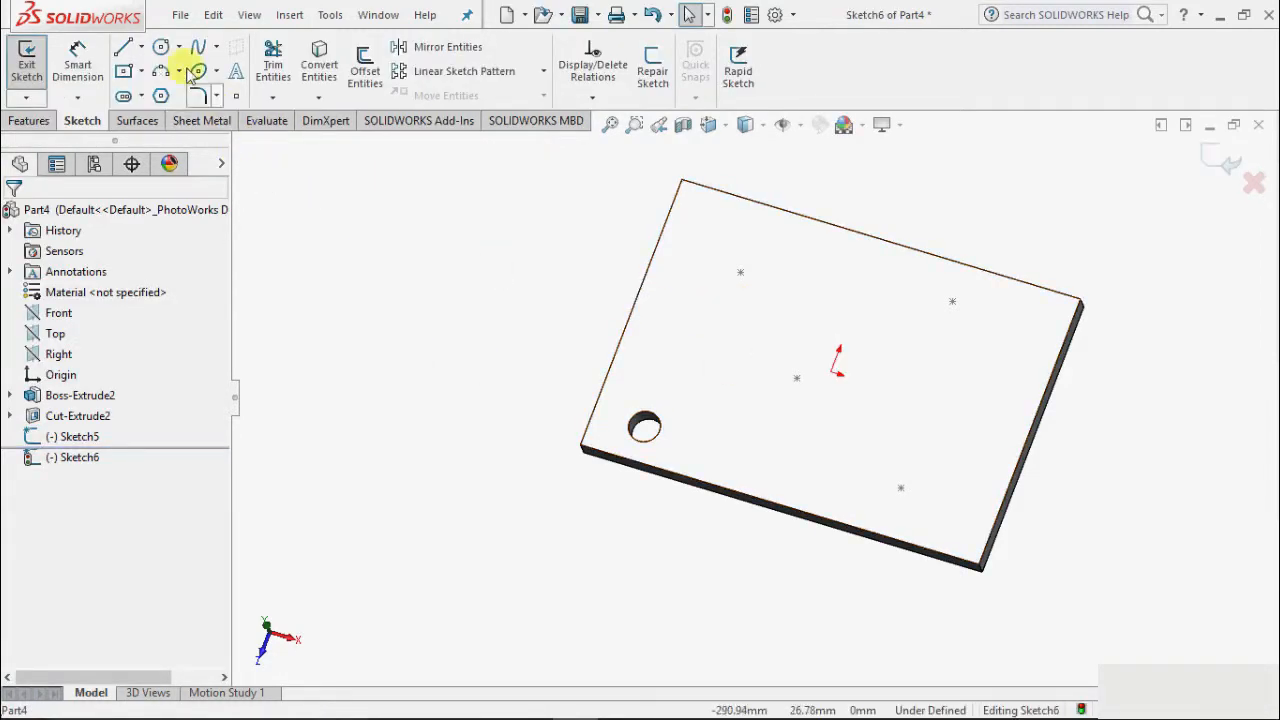
click(142, 71)
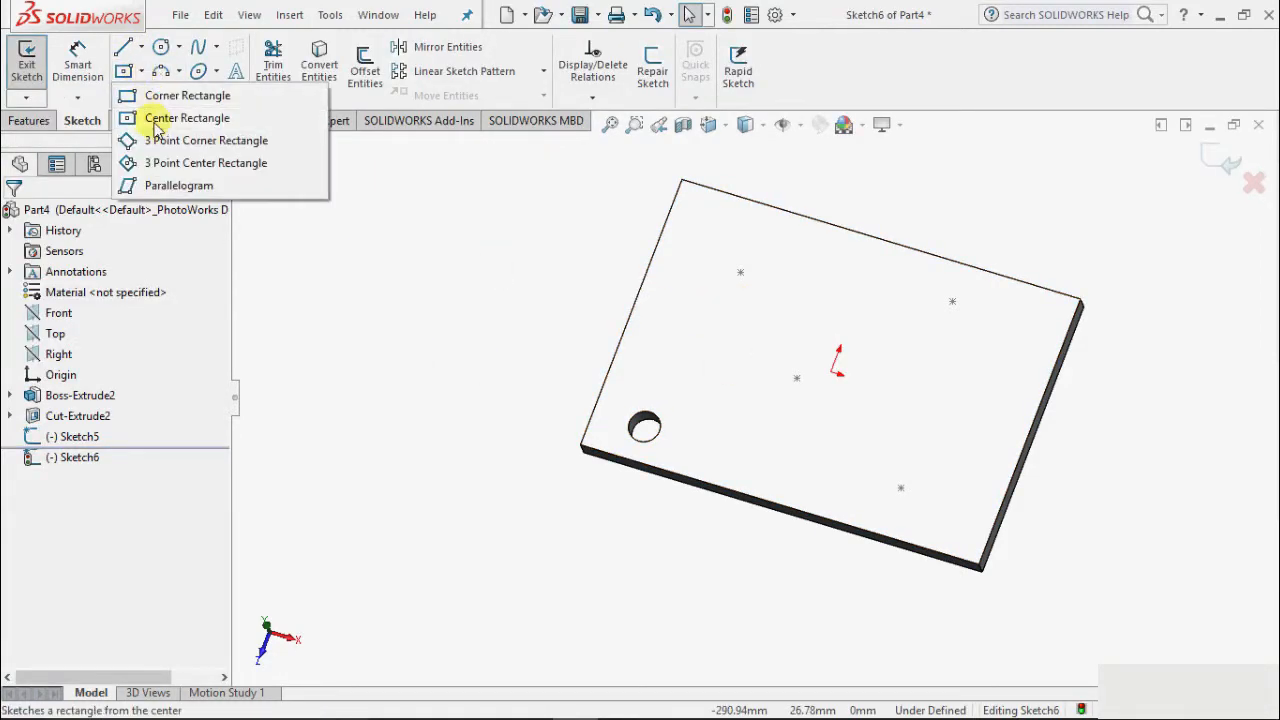
click(140, 114)
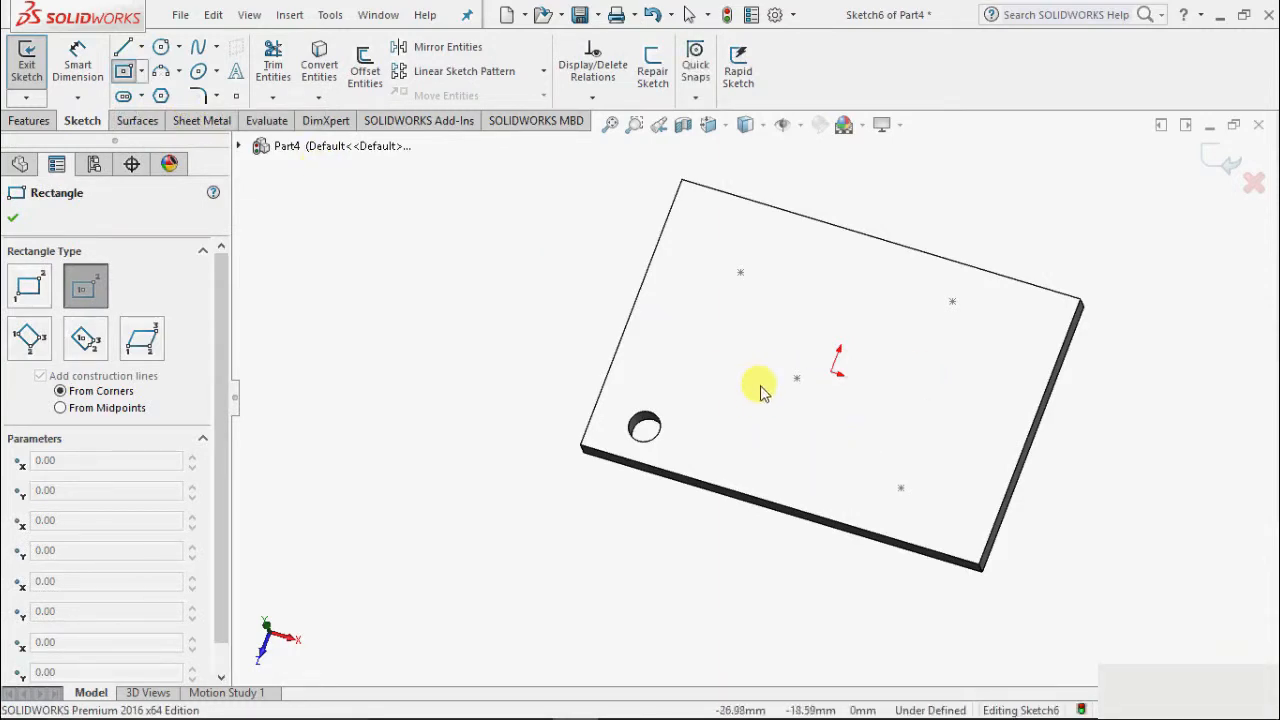
click(688, 355)
click(710, 344)
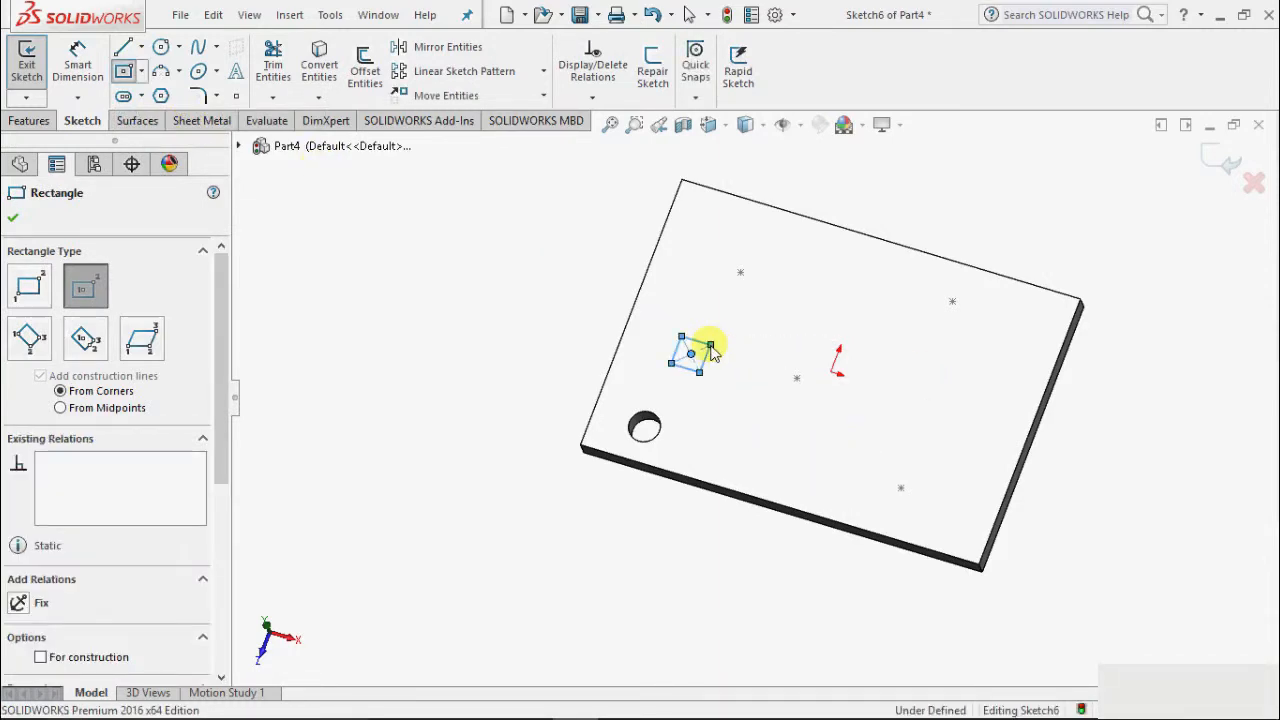
click(15, 224)
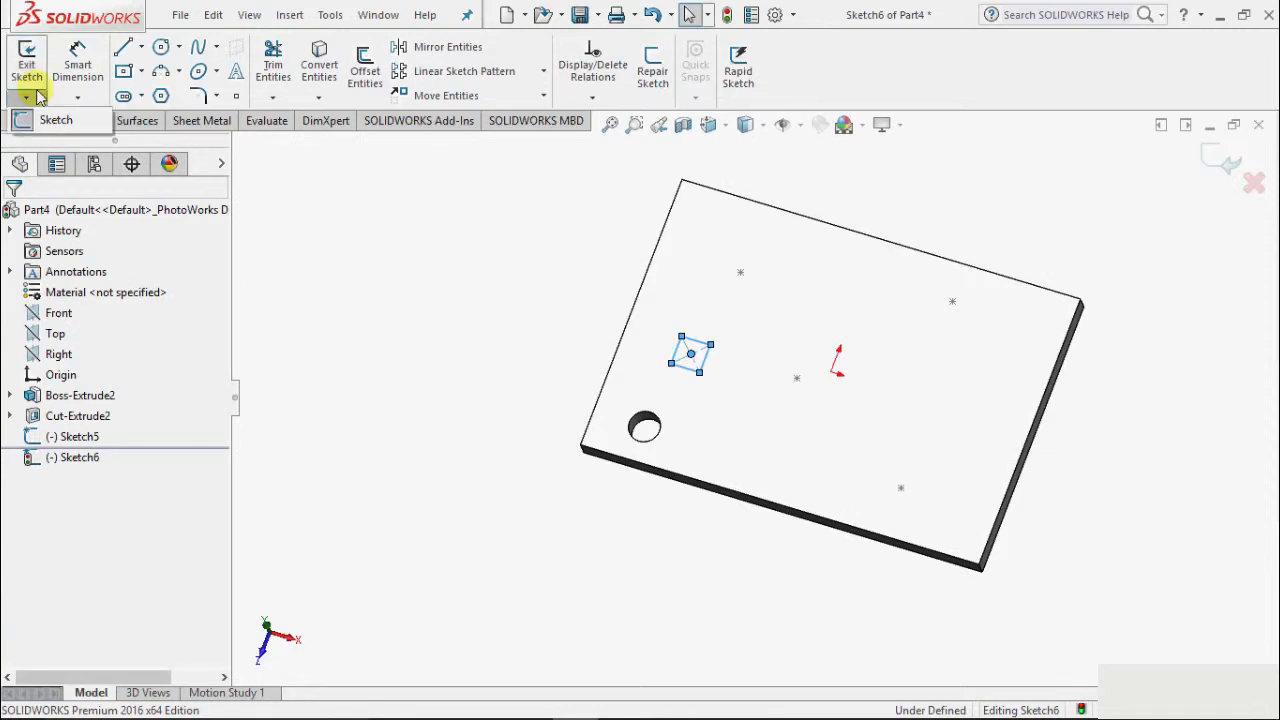
Finish the rectangle sketch and cut it blind 10 mm deep through the plate.
click(30, 72)
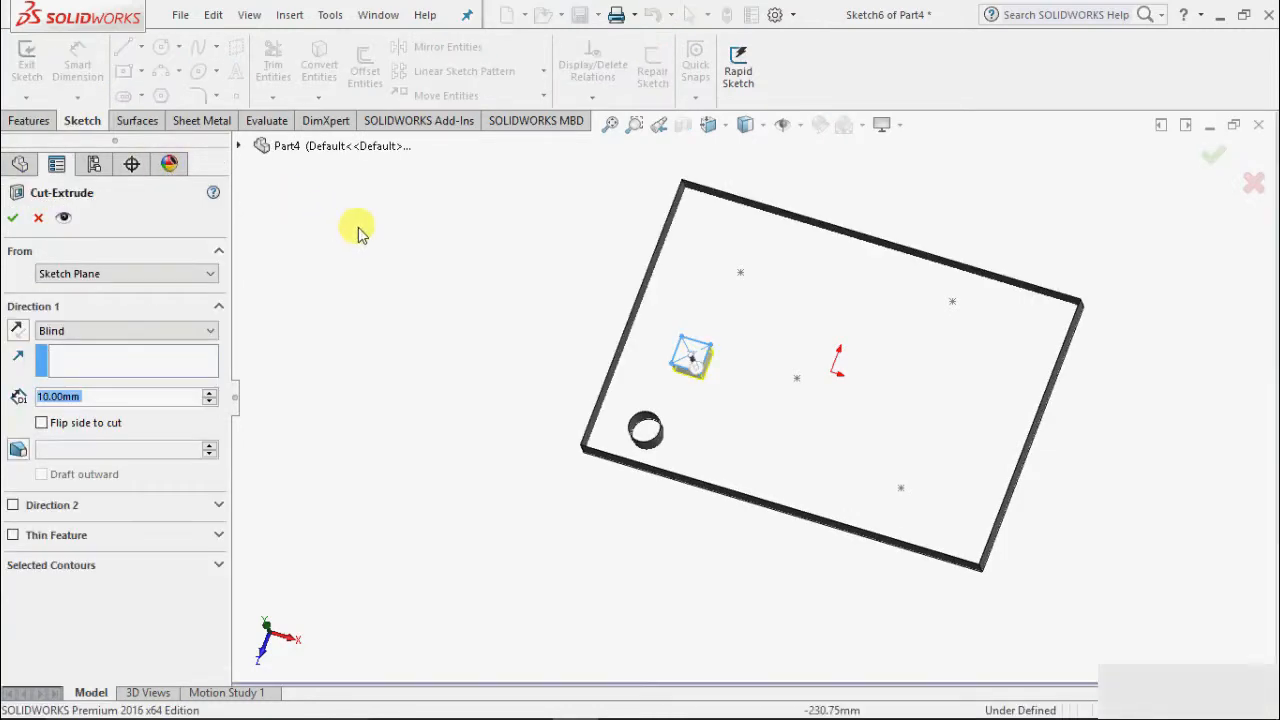
click(14, 220)
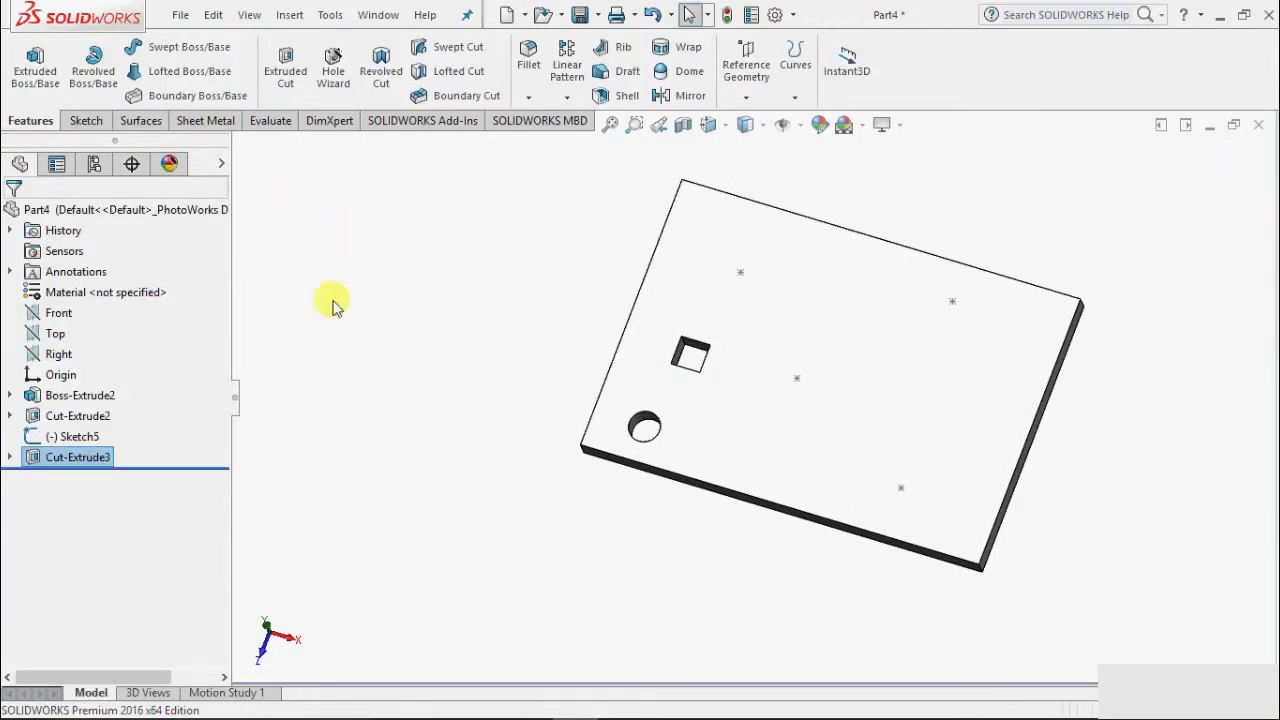
click(974, 196)
scroll(964, 235, down, 1)
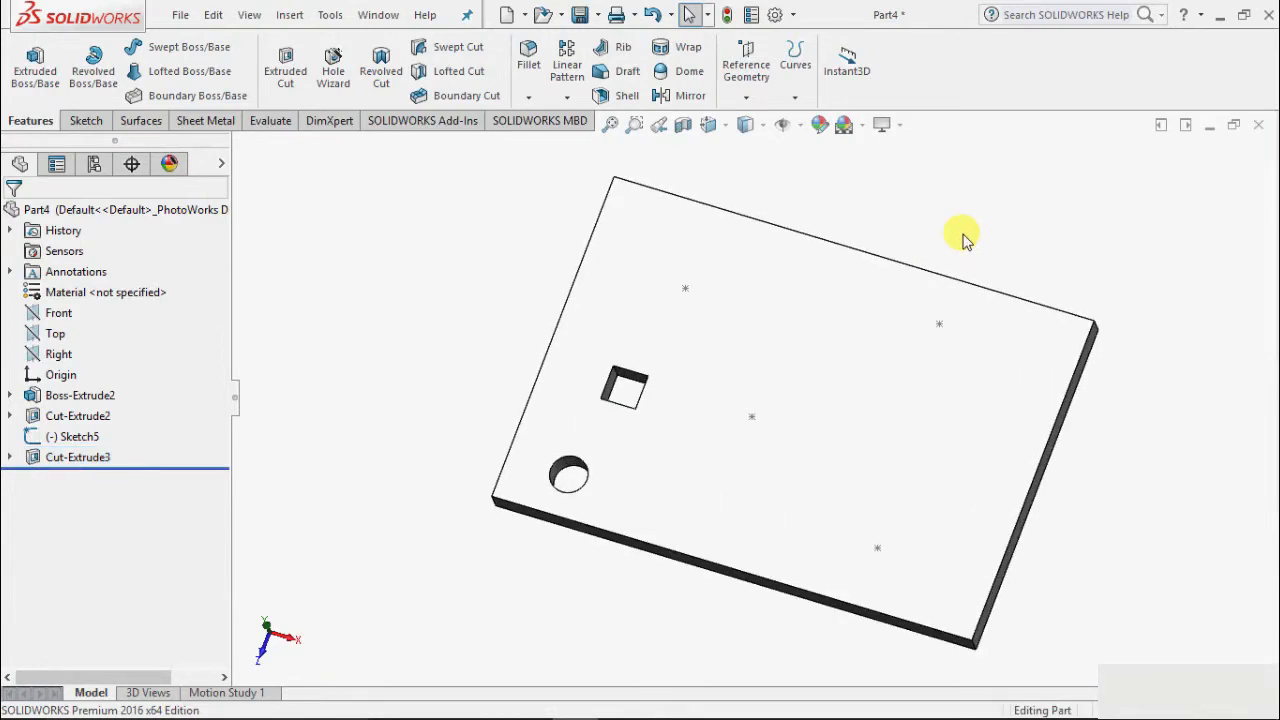
scroll(700, 352, up, 3)
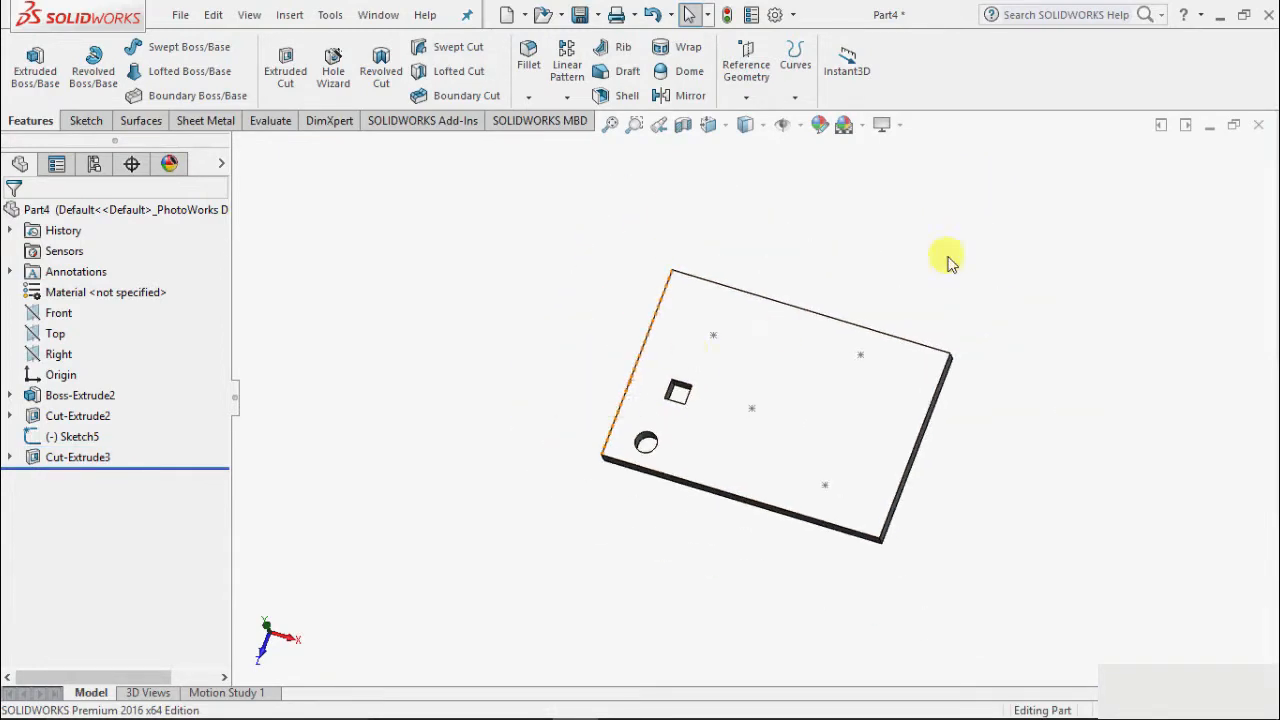
Start a new Sketch Driven Pattern and set its reference point option to Selected point.
click(566, 97)
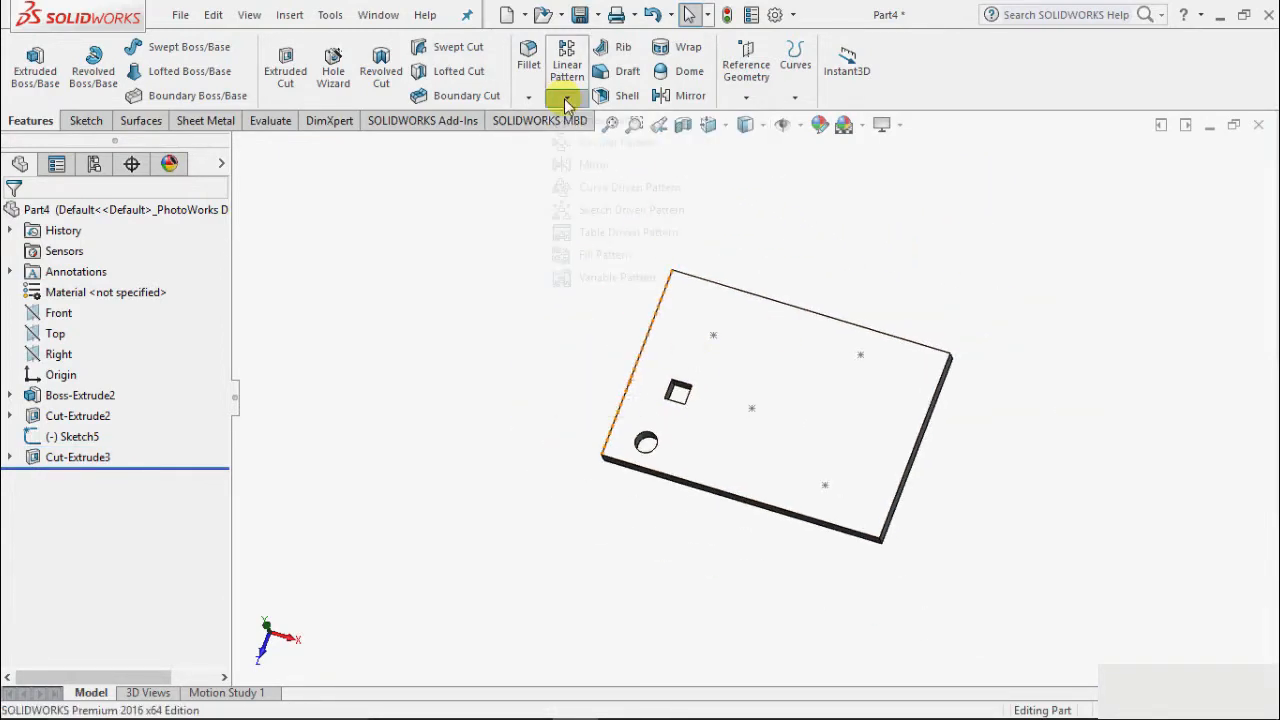
click(596, 212)
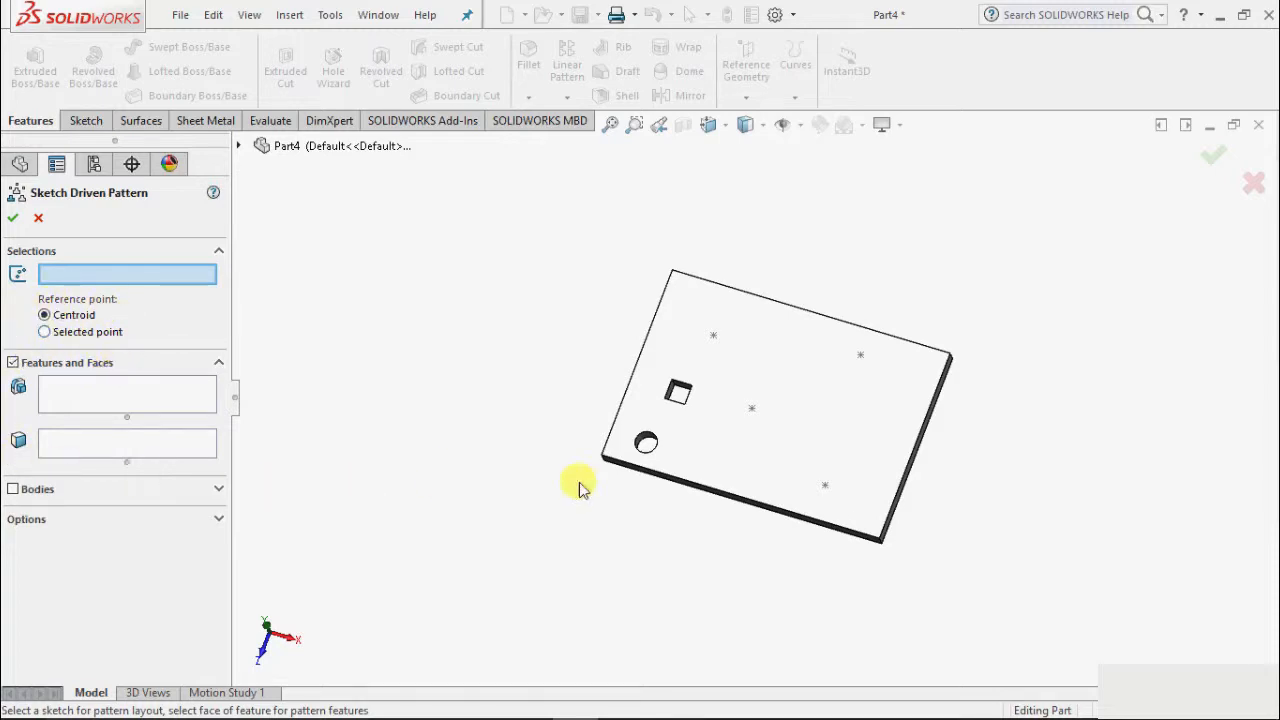
scroll(666, 432, down, 5)
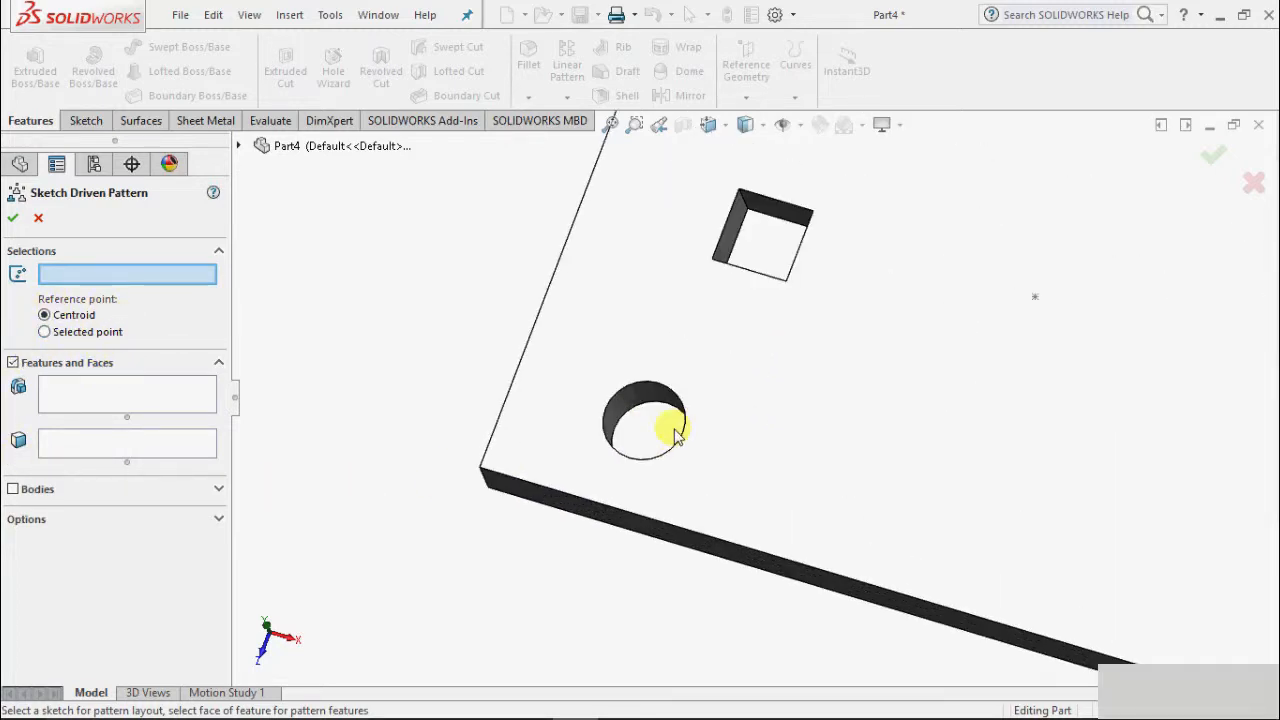
click(46, 333)
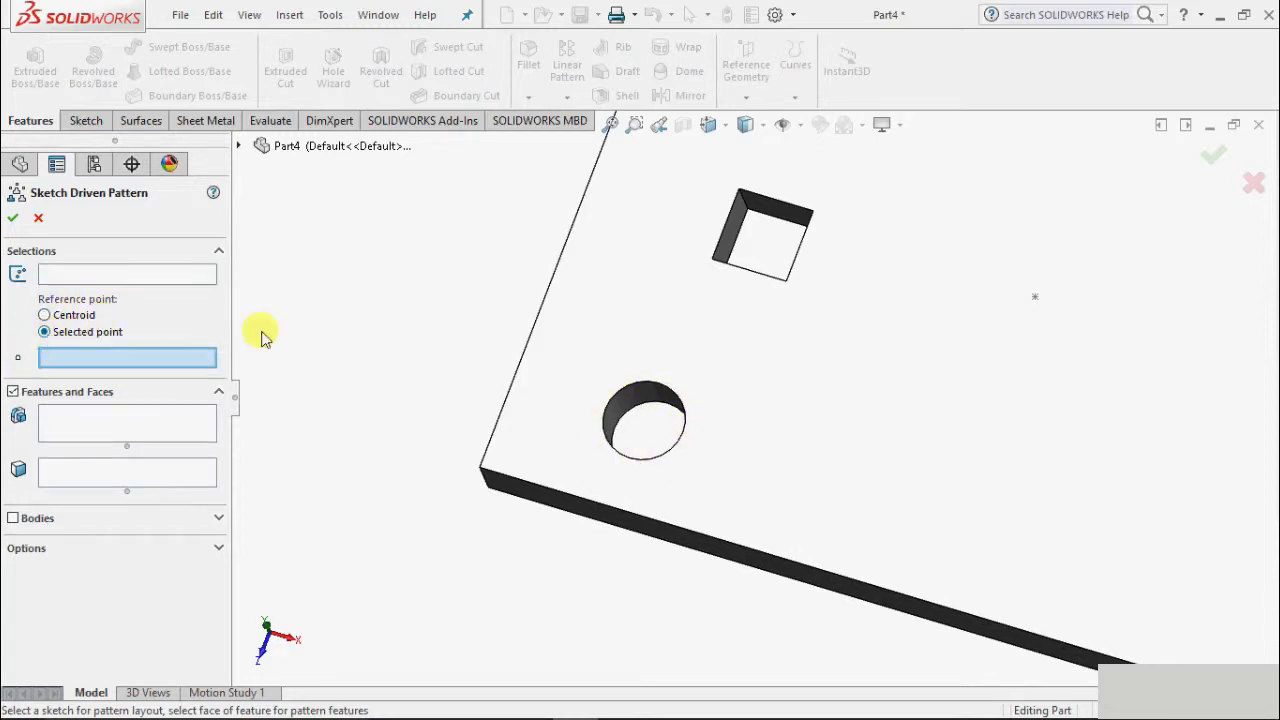
scroll(623, 323, up, 3)
scroll(820, 294, down, 4)
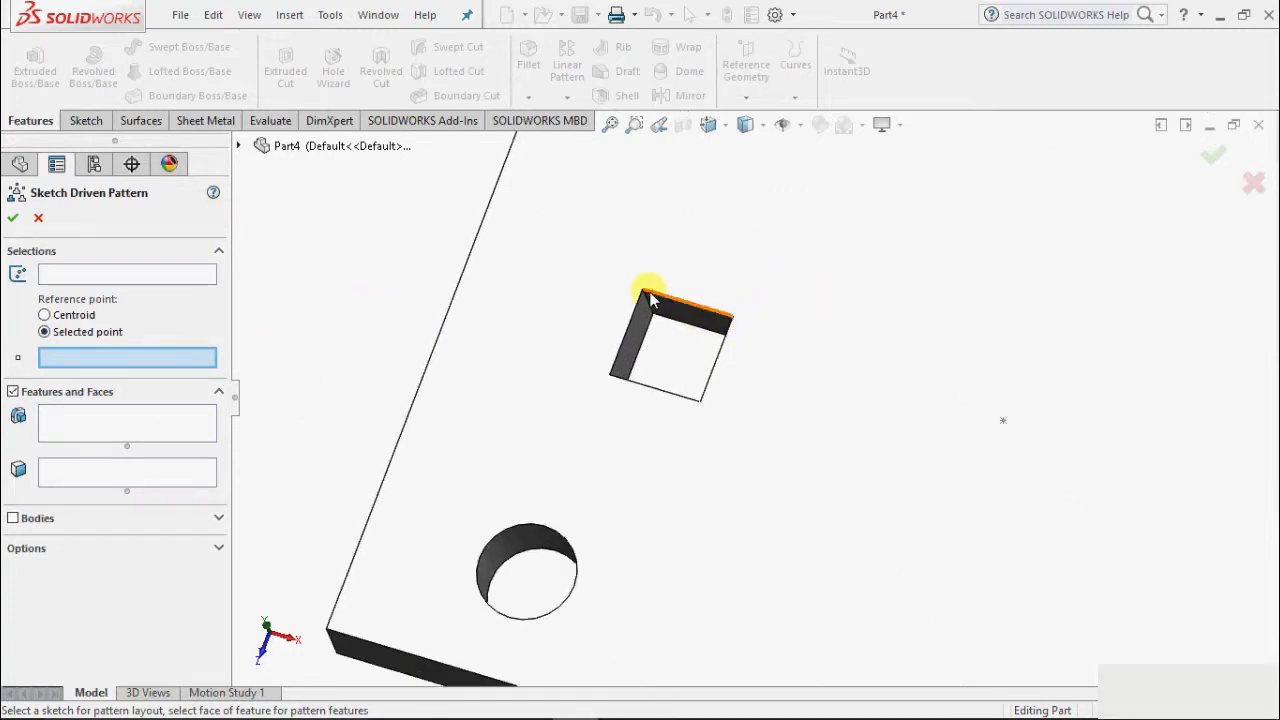
scroll(558, 266, up, 2)
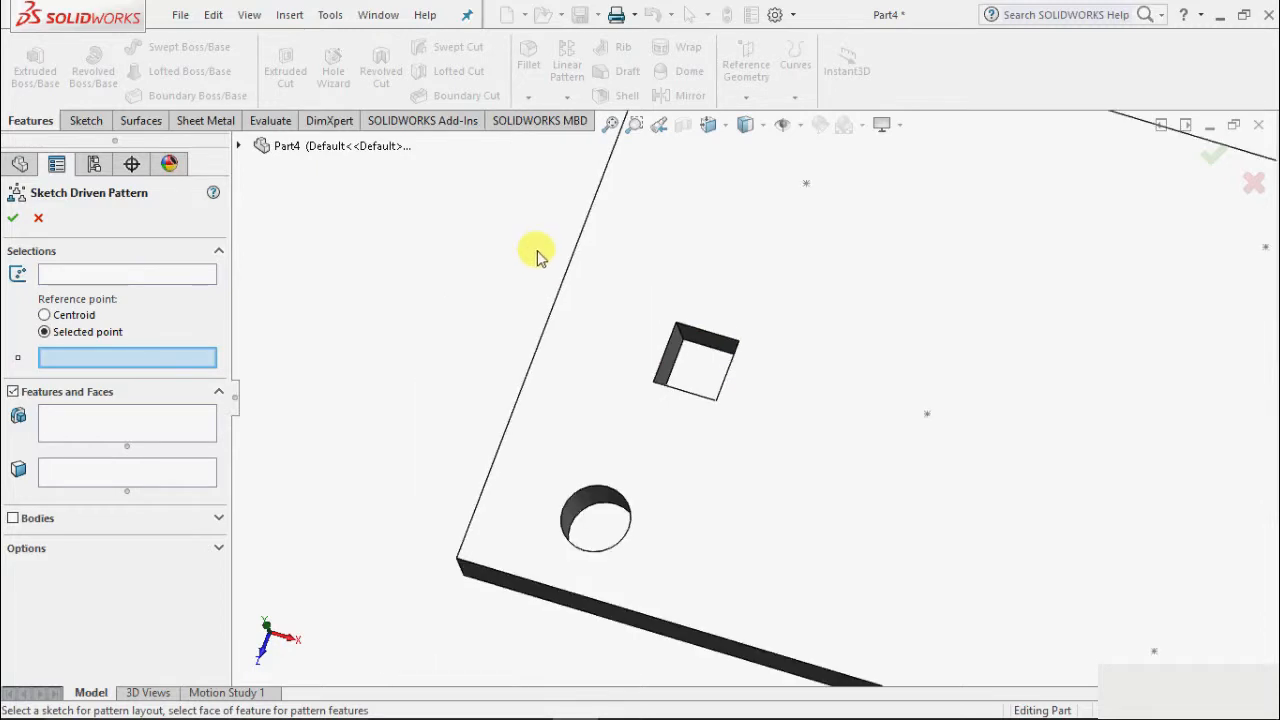
Use the front-left top vertex of the square cut as the pattern's reference point.
click(13, 392)
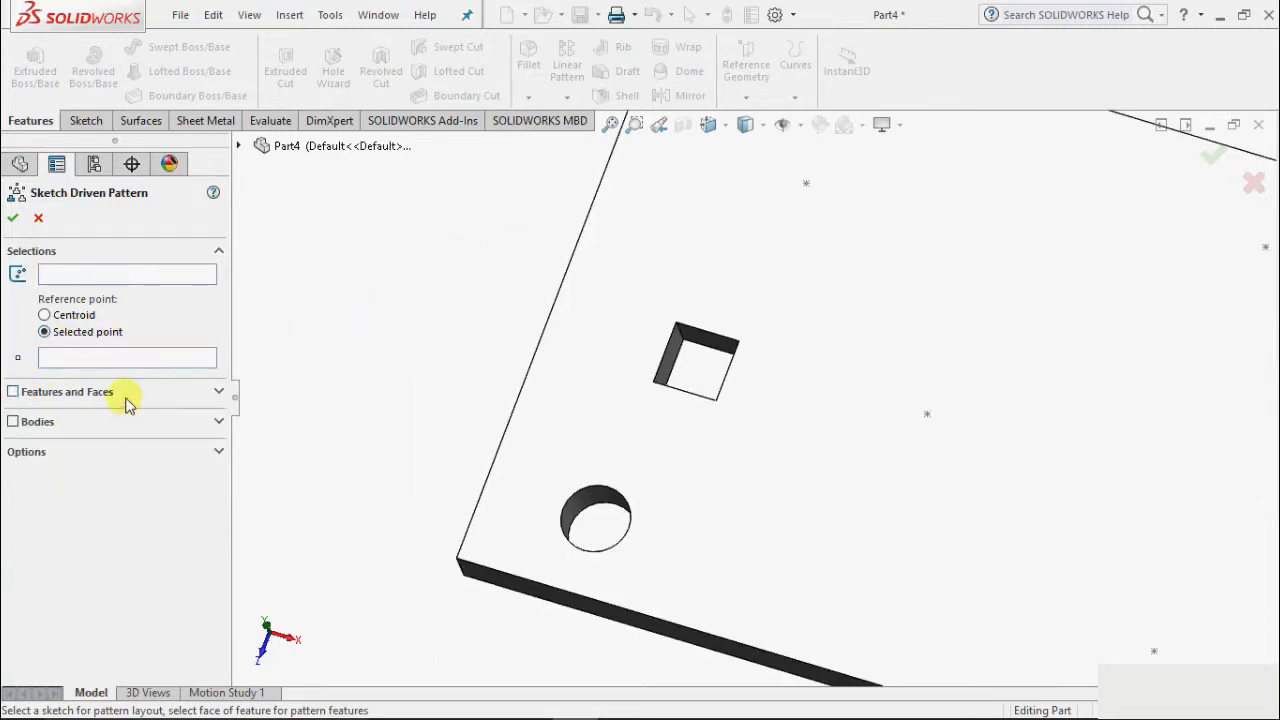
click(127, 398)
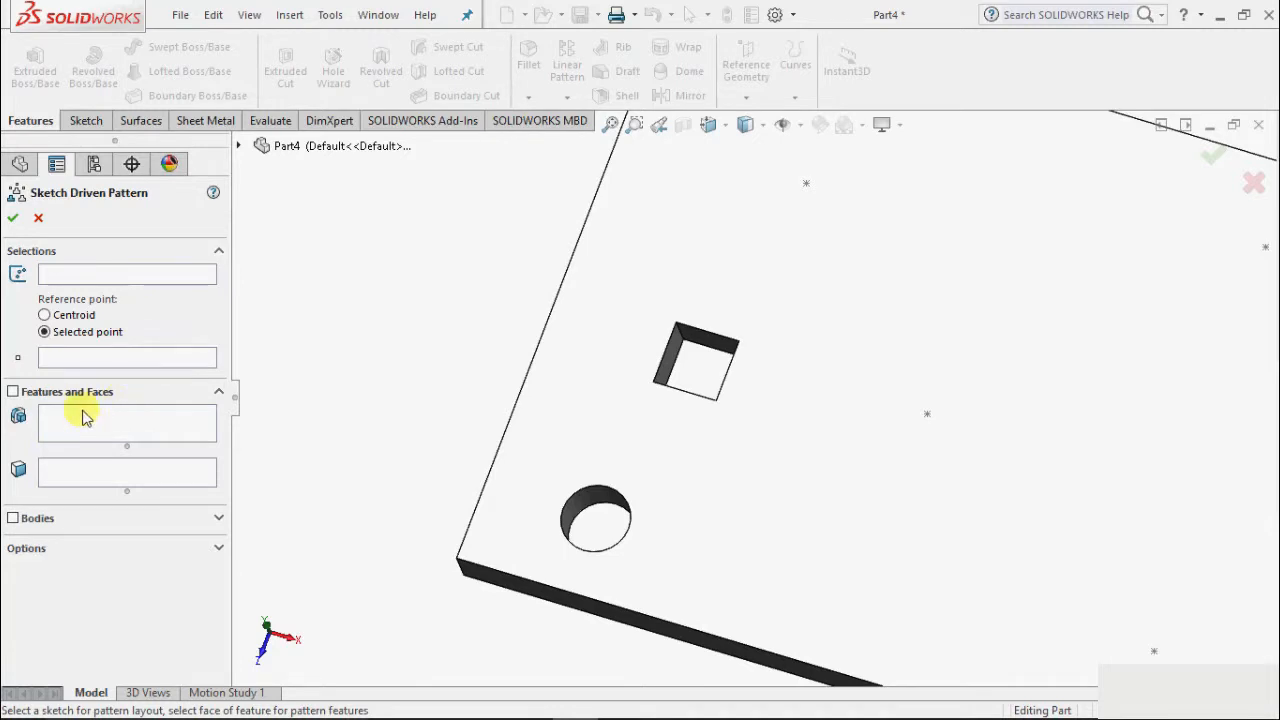
click(67, 362)
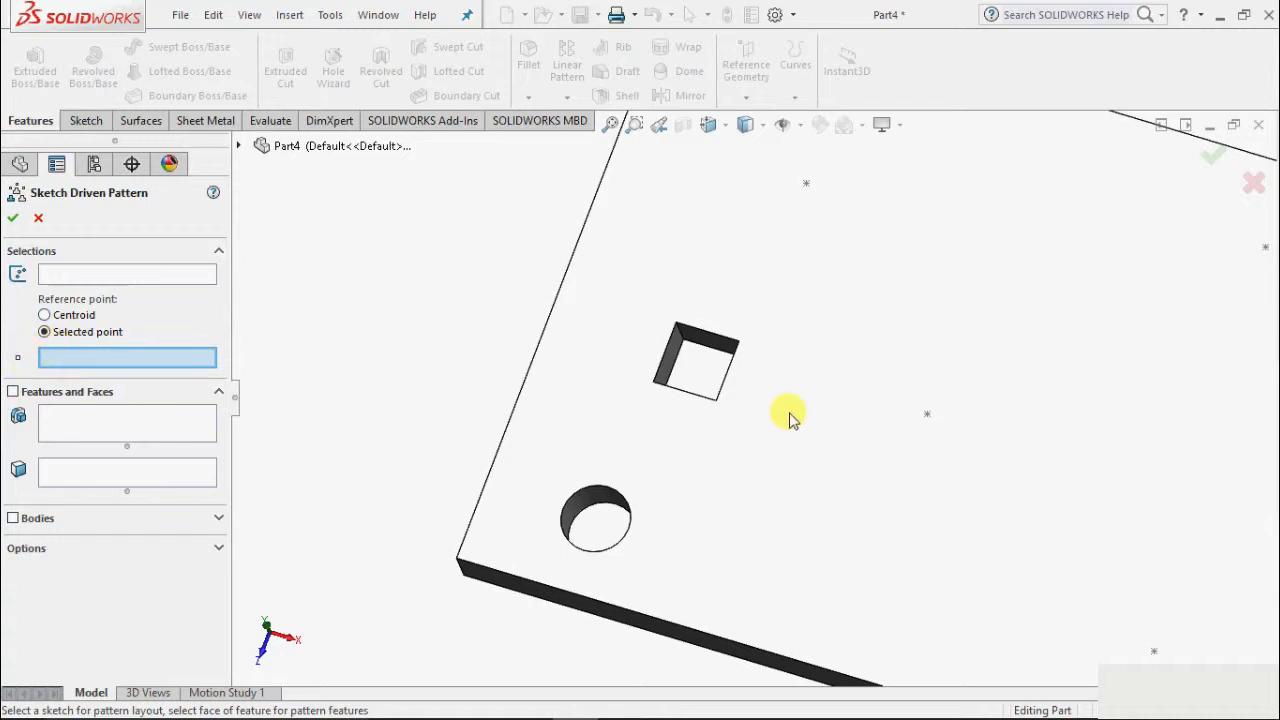
scroll(740, 375, down, 3)
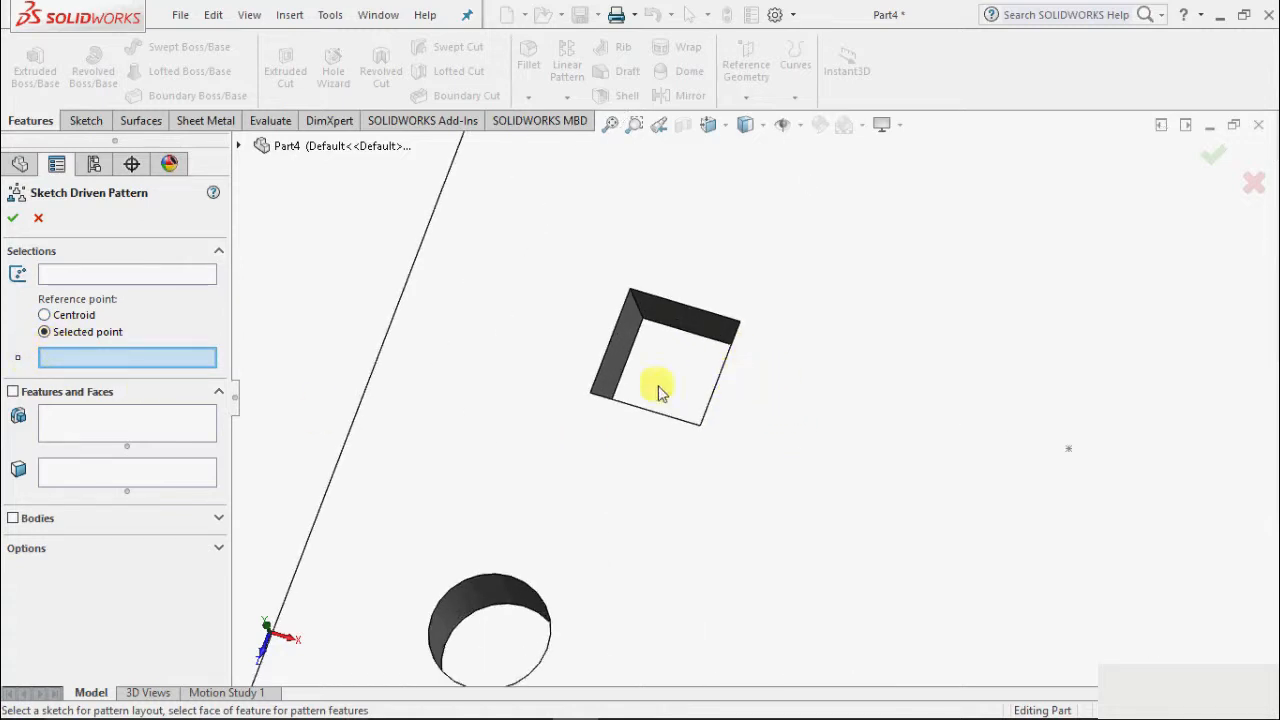
click(590, 393)
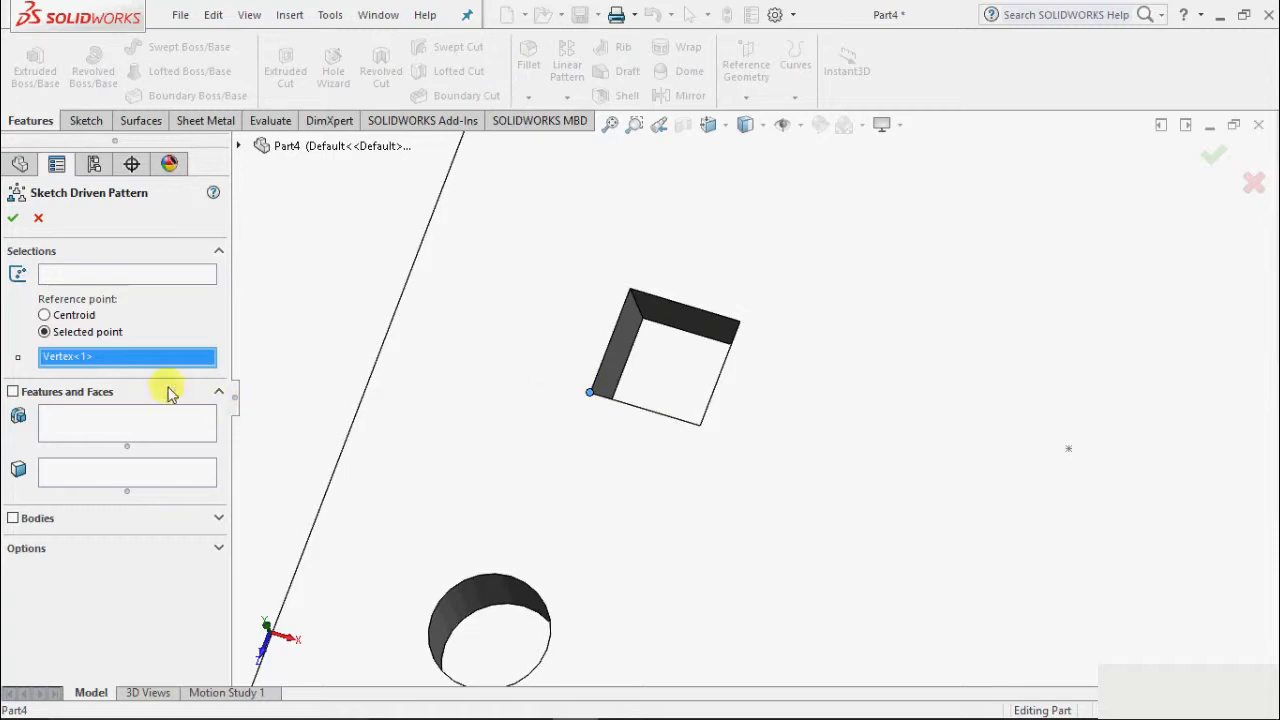
Choose Sketch5 with its four points as the layout sketch for the pattern.
scroll(382, 431, up, 5)
click(127, 274)
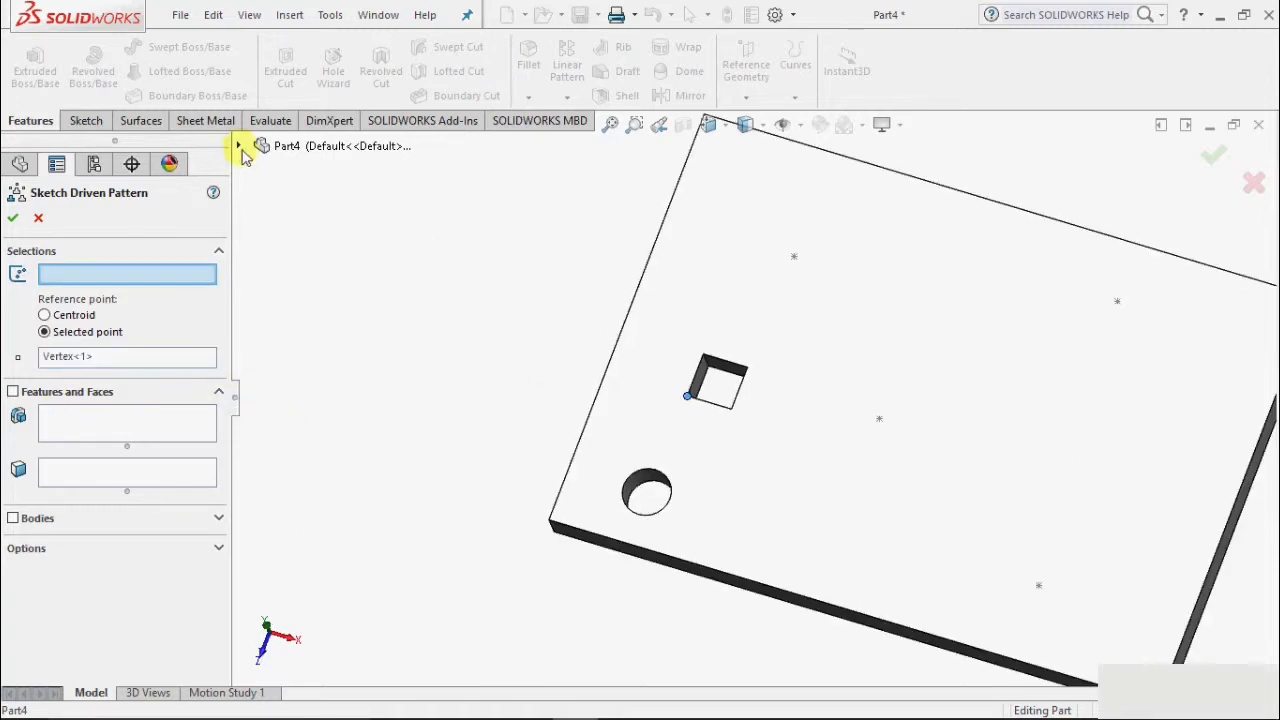
click(239, 147)
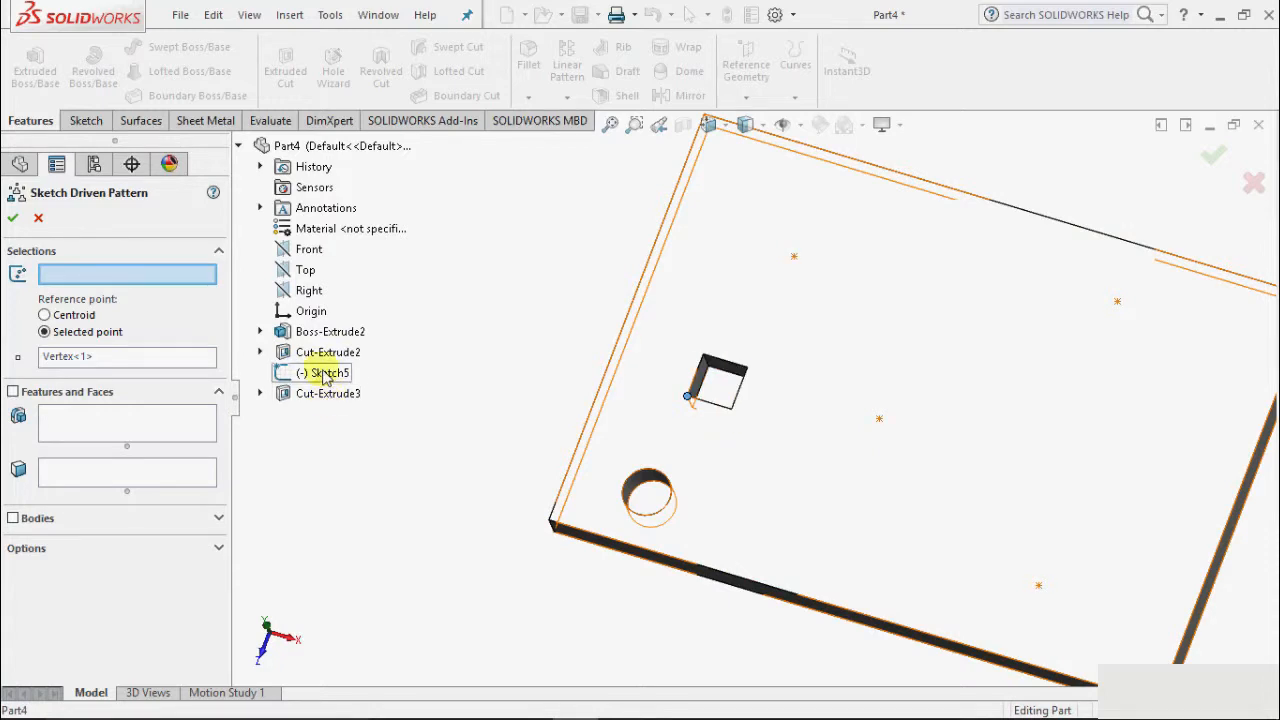
click(324, 373)
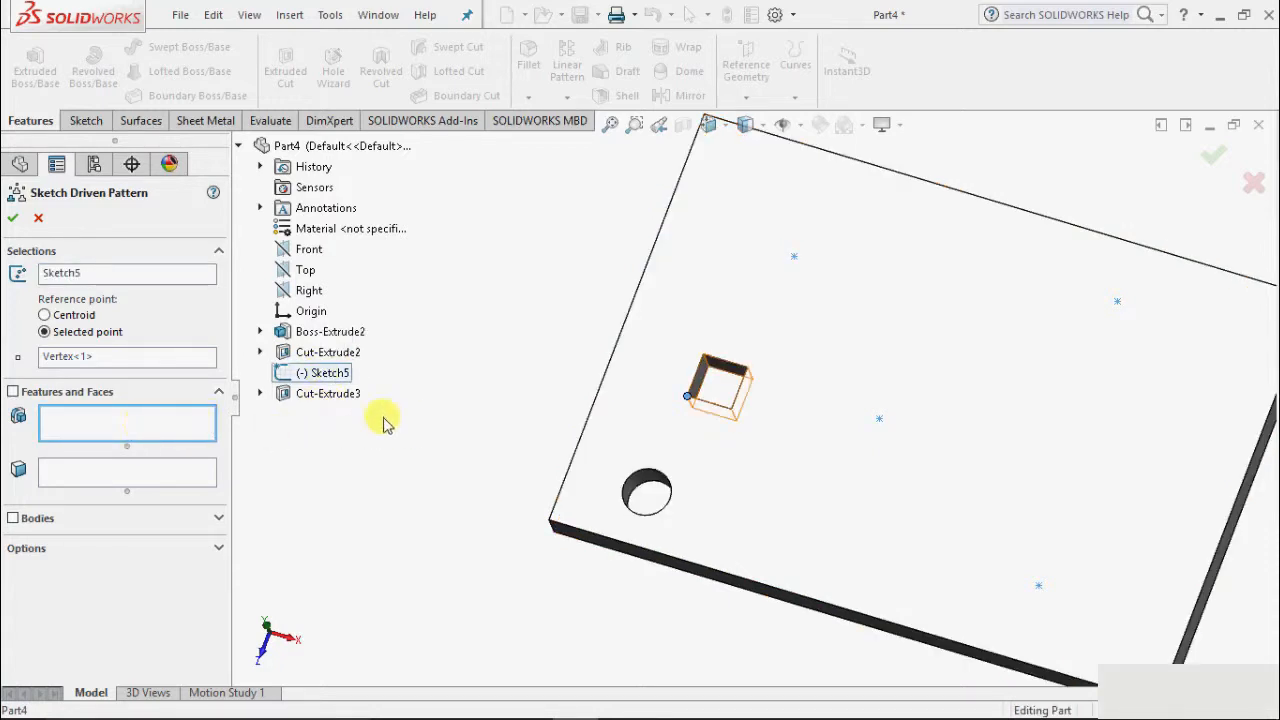
Set the square cut Cut-Extrude3 as the feature to pattern, check the previewed copies against their reference points, and complete the sketch driven pattern.
click(337, 392)
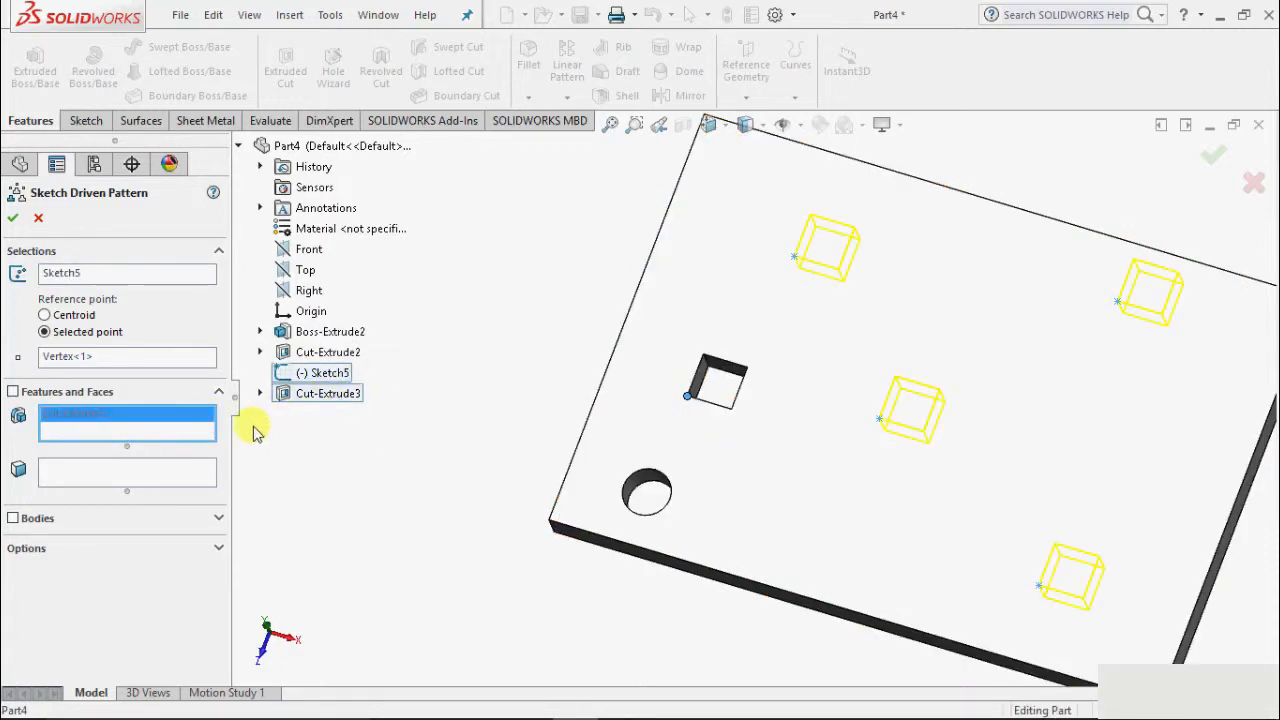
key(f)
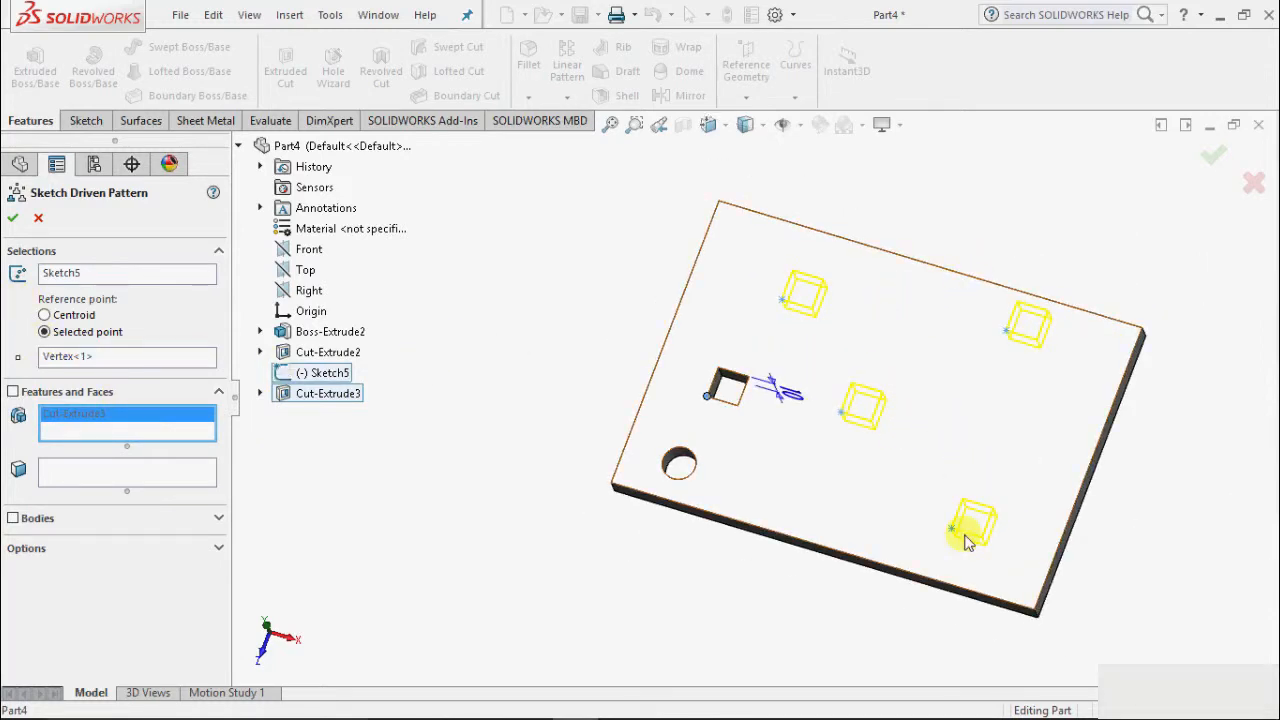
scroll(705, 400, down, 4)
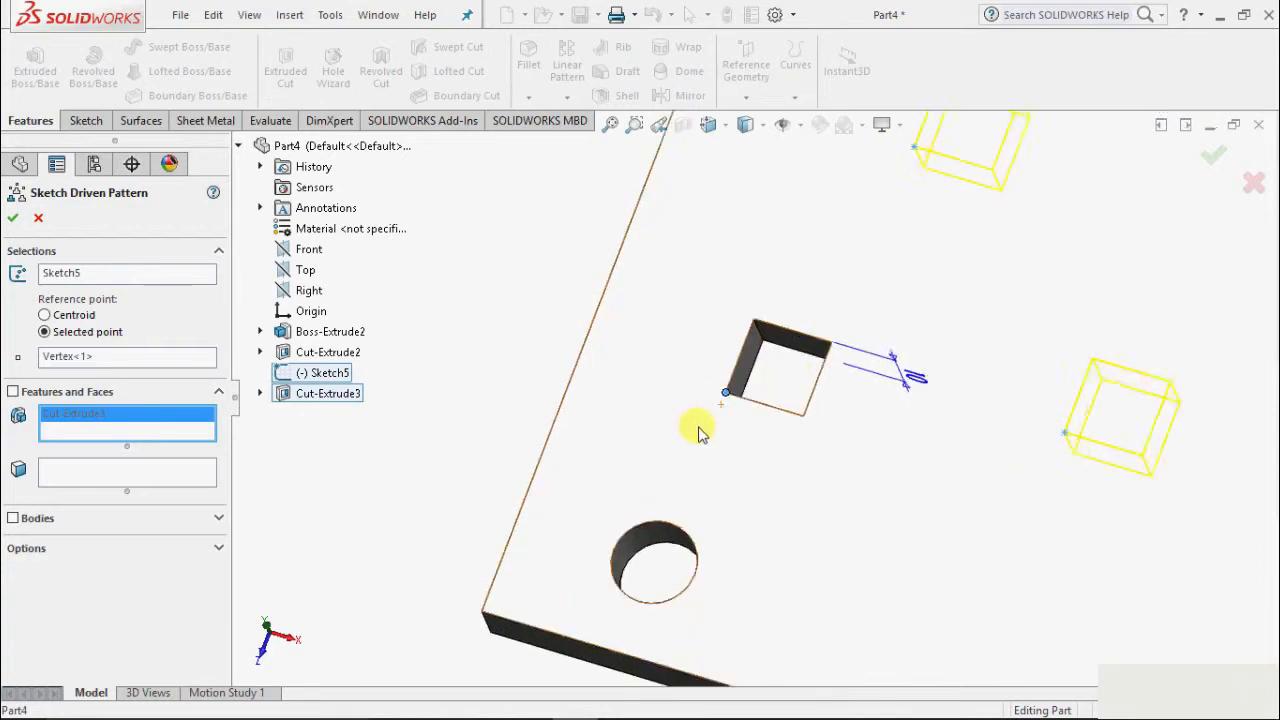
scroll(740, 380, down, 3)
scroll(766, 386, up, 6)
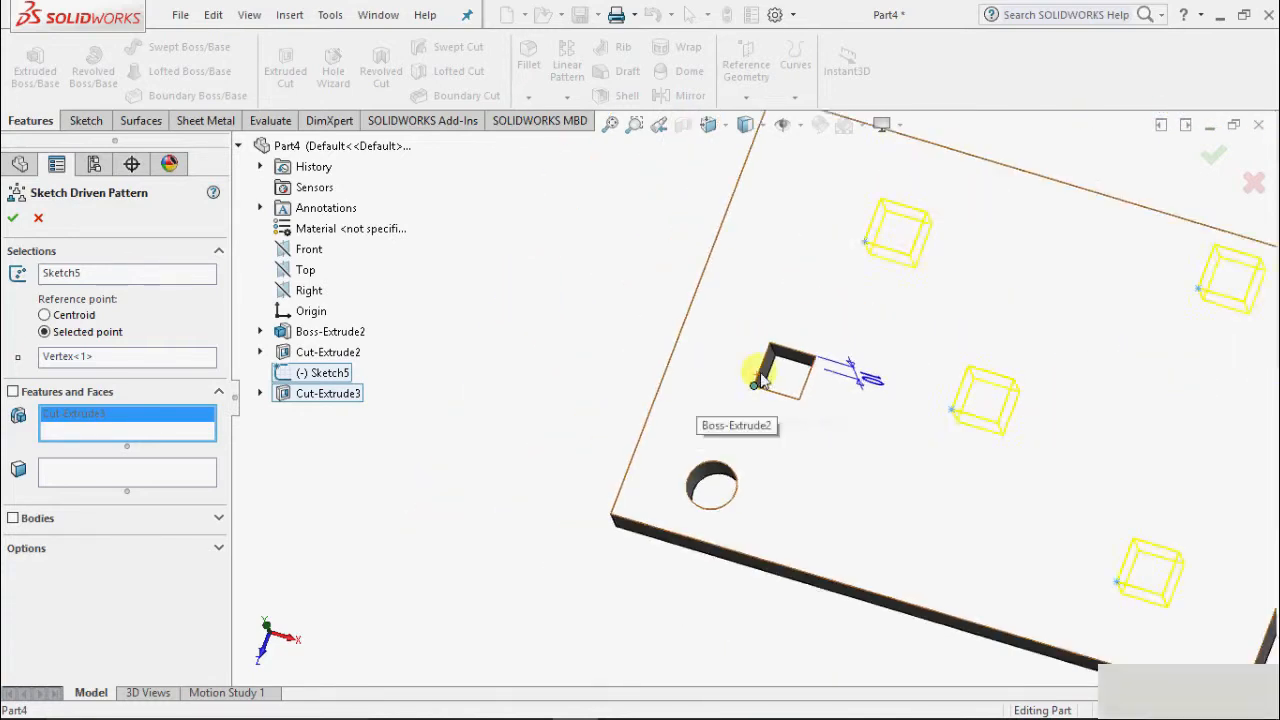
scroll(848, 263, down, 3)
scroll(848, 275, down, 2)
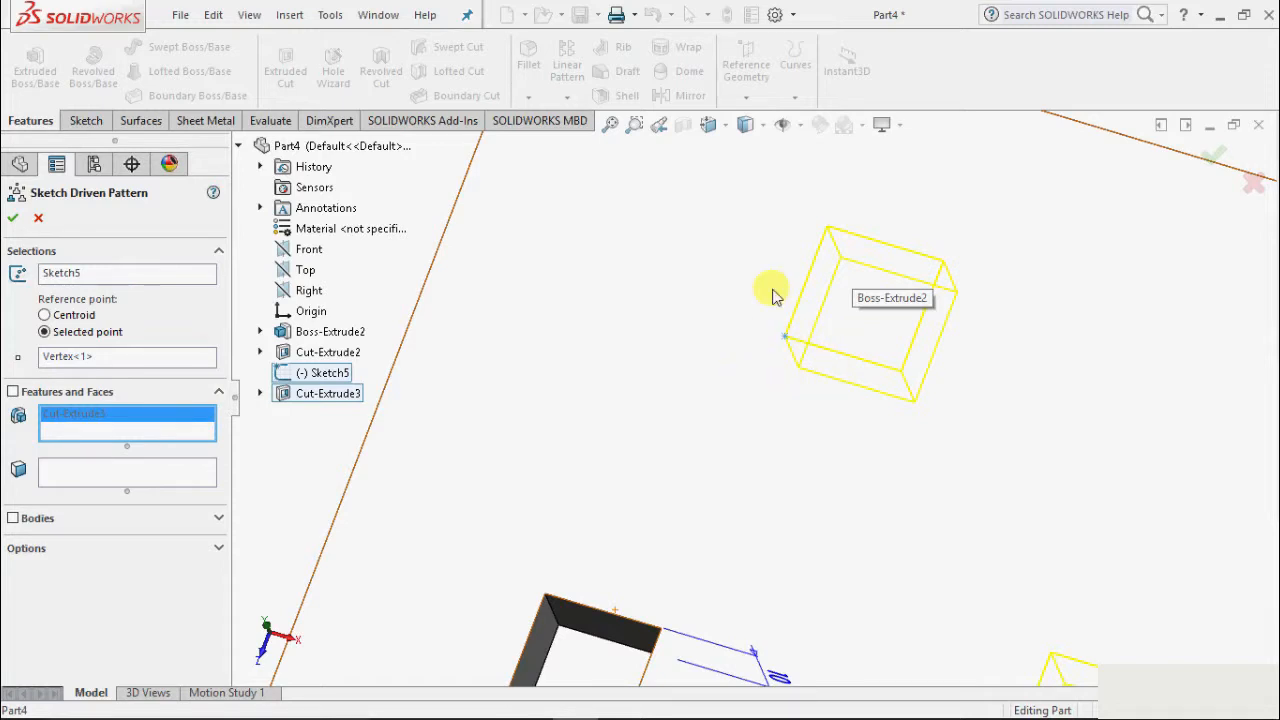
scroll(740, 272, up, 5)
scroll(740, 262, up, 2)
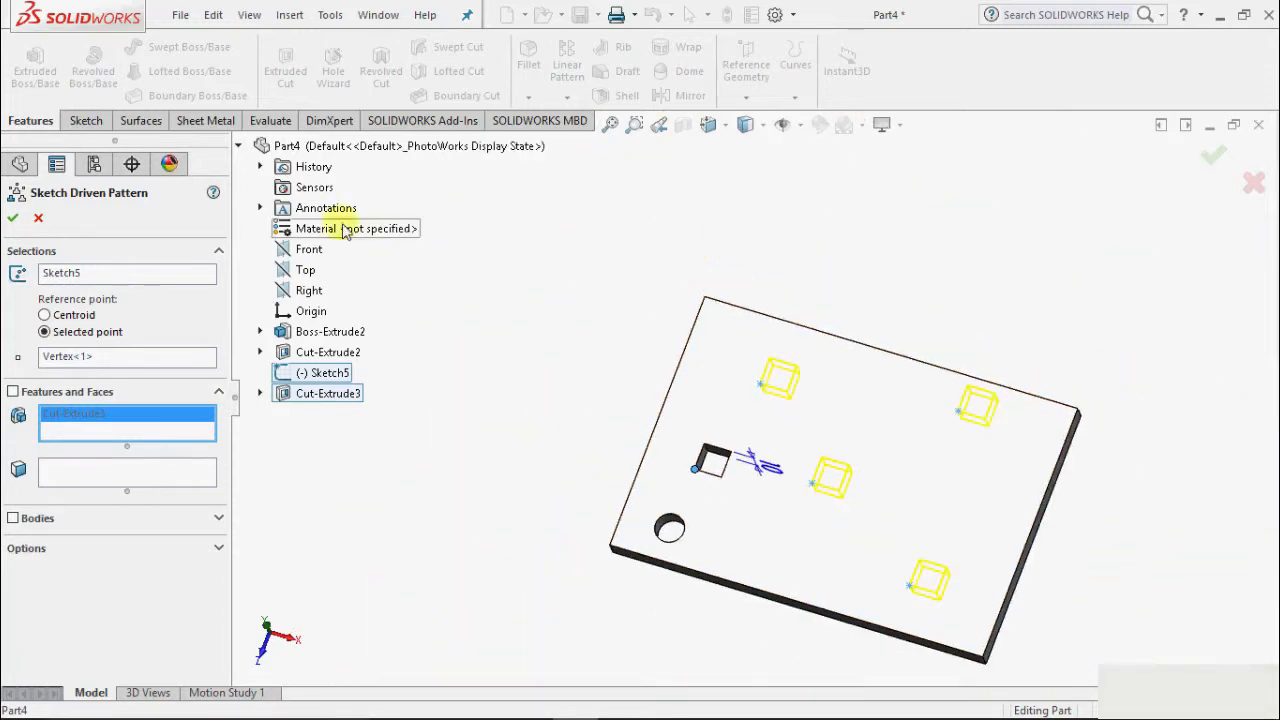
click(13, 217)
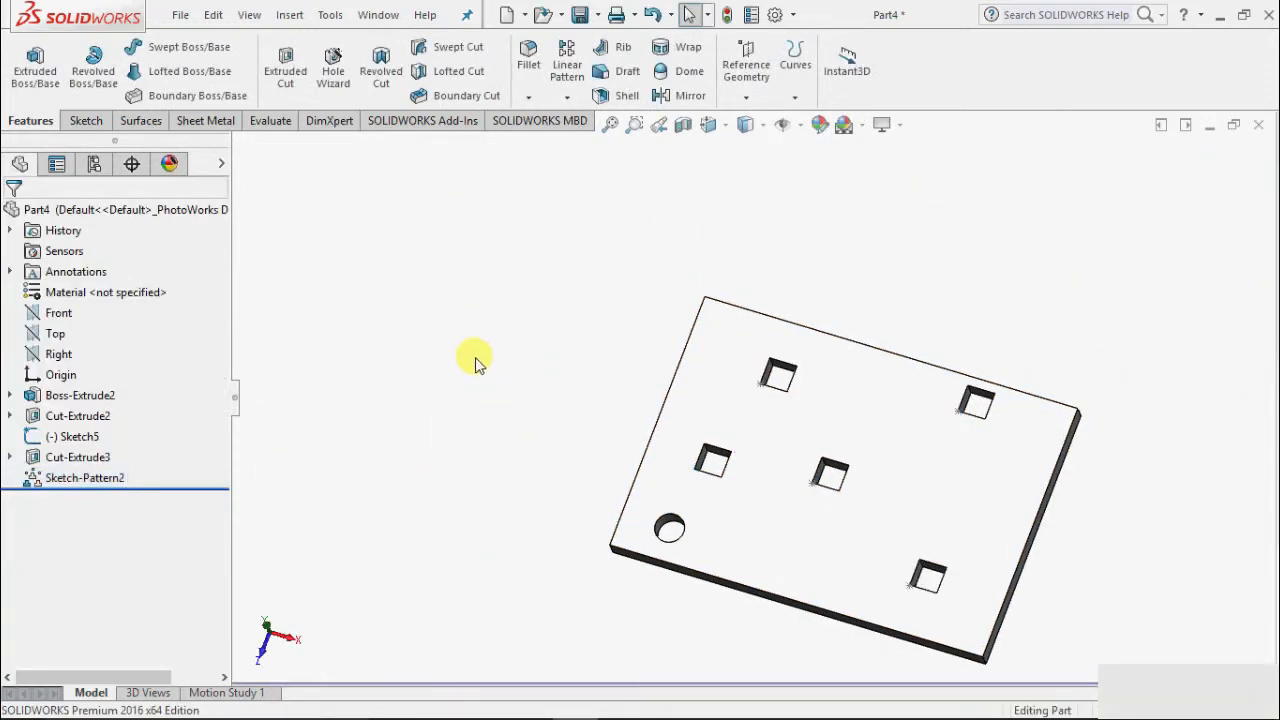
scroll(626, 334, up, 3)
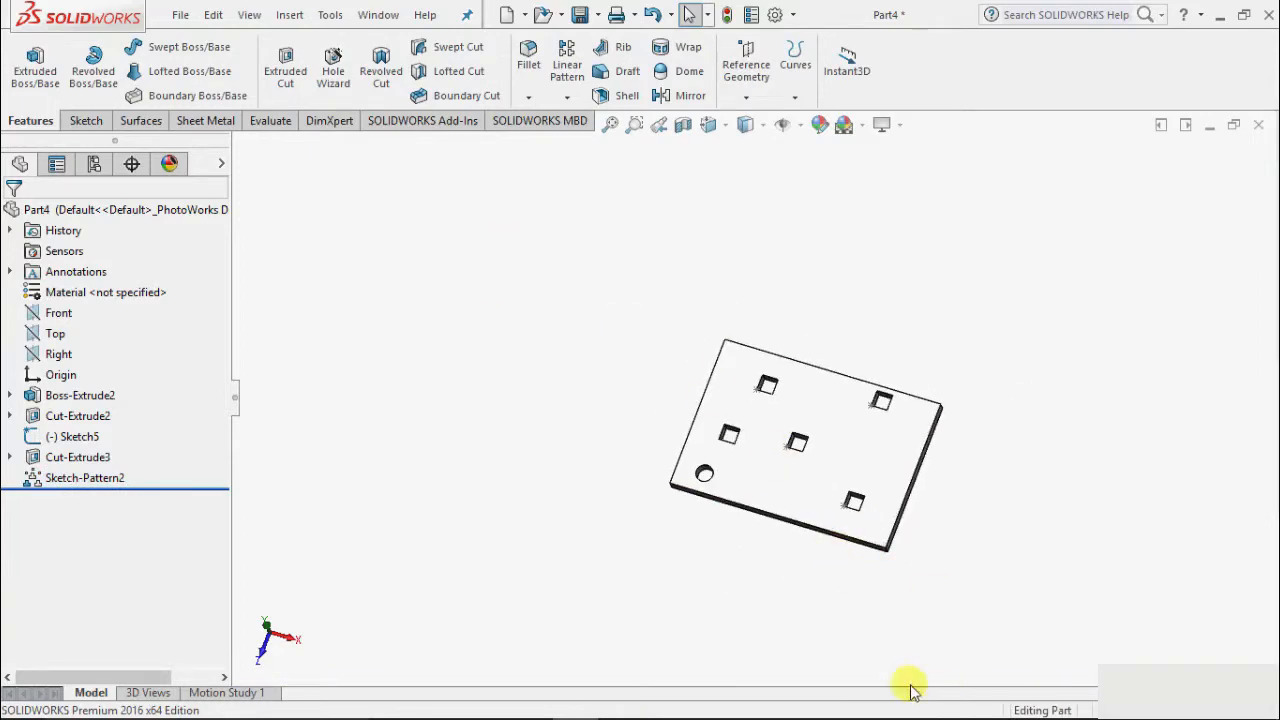